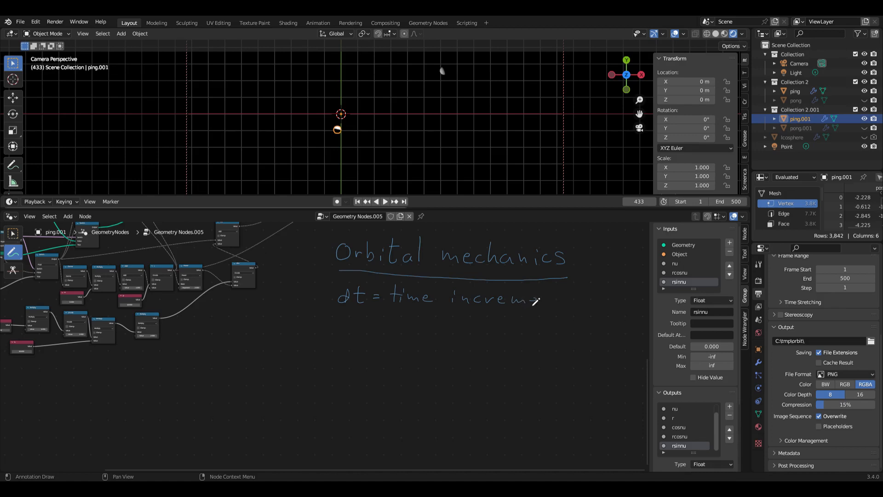
- Finish the handwritten note "dt = time increment" under the Orbital mechanics heading and add "h = angular momentum" below it
{"action": "left_click_drag", "start_coordinate": [545, 298], "coordinate": [563, 305]}
{"action": "mouse_move", "coordinate": [350, 310]}
{"action": "left_mouse_down"}
{"action": "mouse_move", "coordinate": [359, 325]}
{"action": "mouse_move", "coordinate": [426, 324]}
{"action": "mouse_move", "coordinate": [429, 331]}
{"action": "mouse_move", "coordinate": [447, 319]}
{"action": "left_mouse_up"}
{"action": "left_click", "coordinate": [439, 322]}
{"action": "mouse_move", "coordinate": [448, 311]}
{"action": "left_mouse_down"}
{"action": "mouse_move", "coordinate": [450, 325]}
{"action": "mouse_move", "coordinate": [460, 327]}
{"action": "mouse_move", "coordinate": [578, 316]}
{"action": "mouse_move", "coordinate": [604, 326]}
{"action": "left_mouse_up"}
- Handwrite "p, e = eliptic motion parameters" below the angular momentum definition
{"action": "mouse_move", "coordinate": [353, 343]}
{"action": "left_mouse_down"}
{"action": "mouse_move", "coordinate": [352, 360]}
{"action": "mouse_move", "coordinate": [391, 356]}
{"action": "left_mouse_up"}
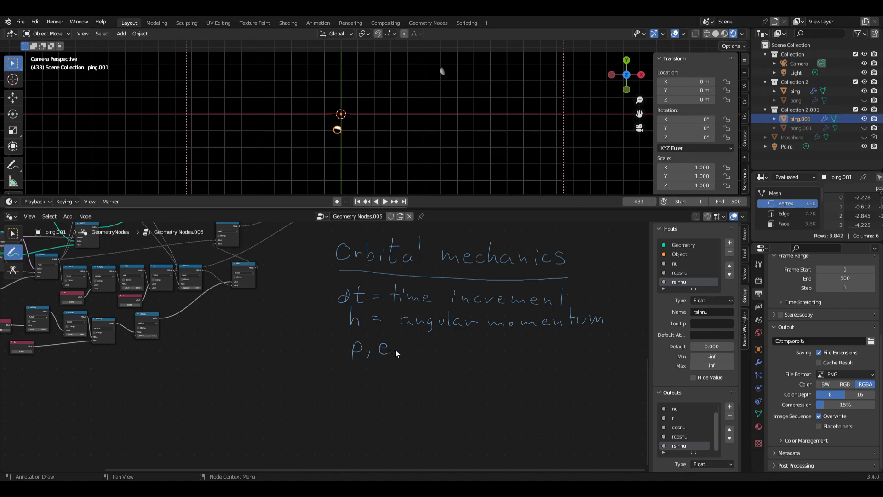
{"action": "left_click_drag", "start_coordinate": [402, 346], "coordinate": [473, 355]}
{"action": "mouse_move", "coordinate": [468, 346]}
{"action": "left_mouse_down"}
{"action": "mouse_move", "coordinate": [479, 356]}
{"action": "mouse_move", "coordinate": [553, 346]}
{"action": "left_mouse_up"}
{"action": "left_click_drag", "start_coordinate": [447, 374], "coordinate": [561, 368]}
- Handwrite the definitions "ν = angle" and "r = radial vector distance" at the end of the symbol list
{"action": "mouse_move", "coordinate": [365, 385]}
{"action": "left_mouse_down"}
{"action": "mouse_move", "coordinate": [444, 401]}
{"action": "mouse_move", "coordinate": [469, 395]}
{"action": "left_mouse_up"}
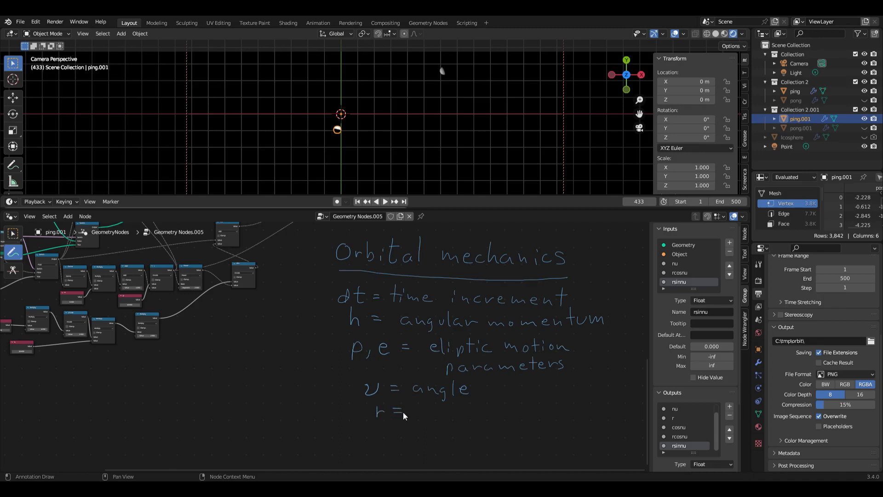
{"action": "mouse_move", "coordinate": [424, 409]}
{"action": "left_mouse_down"}
{"action": "mouse_move", "coordinate": [441, 418]}
{"action": "mouse_move", "coordinate": [459, 410]}
{"action": "mouse_move", "coordinate": [542, 416]}
{"action": "mouse_move", "coordinate": [577, 404]}
{"action": "left_mouse_up"}
{"action": "mouse_move", "coordinate": [593, 403]}
{"action": "left_mouse_down"}
{"action": "mouse_move", "coordinate": [588, 409]}
{"action": "mouse_move", "coordinate": [596, 397]}
{"action": "mouse_move", "coordinate": [596, 411]}
{"action": "mouse_move", "coordinate": [616, 408]}
{"action": "left_mouse_up"}
{"action": "mouse_move", "coordinate": [610, 401]}
{"action": "left_mouse_down"}
{"action": "mouse_move", "coordinate": [624, 412]}
{"action": "mouse_move", "coordinate": [642, 403]}
{"action": "left_mouse_up"}
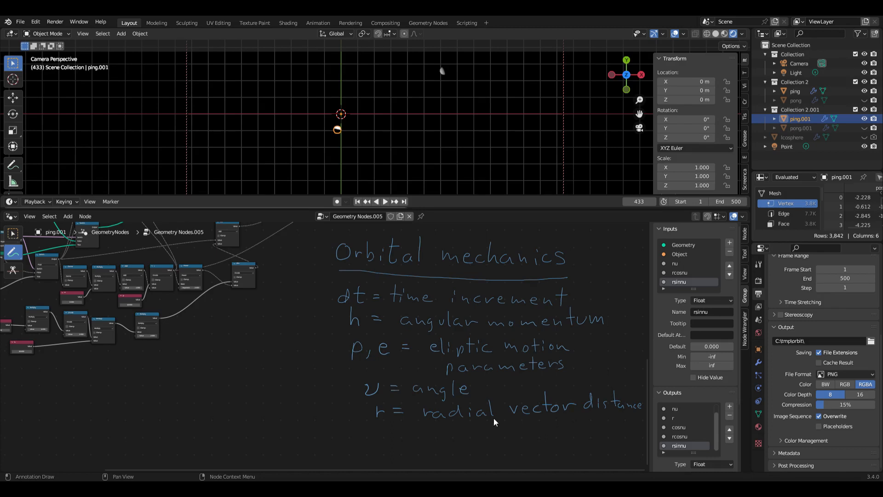
- Annotate beside the symbol list "dt = 1/24" and "dA = dt/2·h", with "equal areas in equal times (Kepler)" beneath
{"action": "left_click_drag", "start_coordinate": [223, 314], "coordinate": [225, 322]}
{"action": "left_click_drag", "start_coordinate": [272, 312], "coordinate": [286, 320]}
{"action": "mouse_move", "coordinate": [180, 342]}
{"action": "left_mouse_down"}
{"action": "mouse_move", "coordinate": [178, 350]}
{"action": "mouse_move", "coordinate": [222, 341]}
{"action": "mouse_move", "coordinate": [302, 354]}
{"action": "left_mouse_up"}
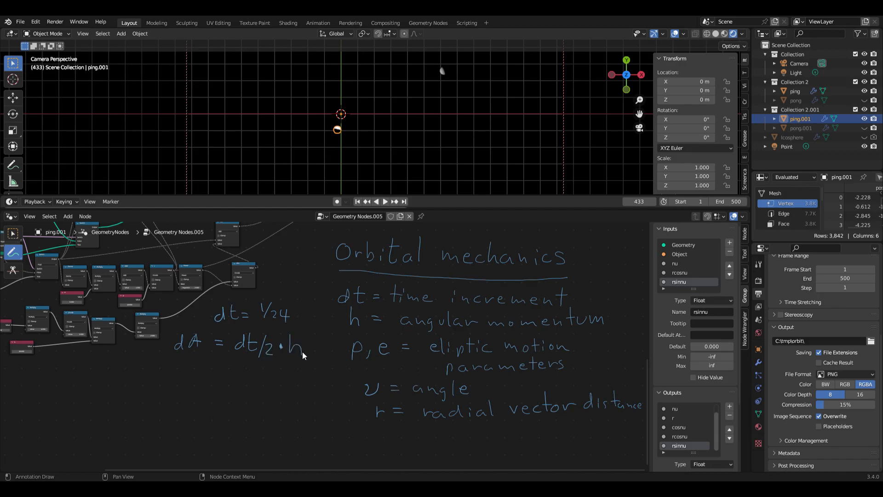
{"action": "left_click_drag", "start_coordinate": [176, 372], "coordinate": [270, 387]}
{"action": "mouse_move", "coordinate": [208, 399]}
{"action": "left_mouse_down"}
{"action": "mouse_move", "coordinate": [218, 411]}
{"action": "mouse_move", "coordinate": [232, 397]}
{"action": "mouse_move", "coordinate": [304, 403]}
{"action": "left_mouse_up"}
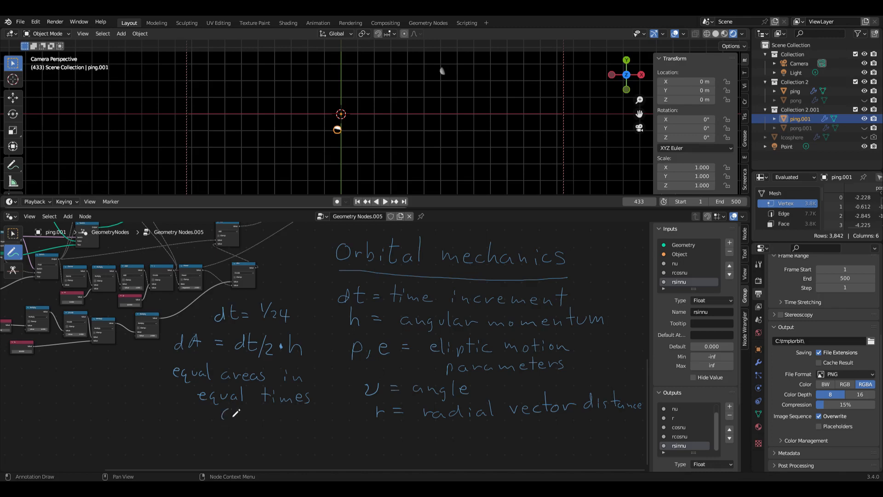
{"action": "left_click_drag", "start_coordinate": [269, 417], "coordinate": [271, 418]}
- Handwrite the equations ν₀ = 0, dν = 2/r²·dA and r = p/(1-e cos ν) below the notes
{"action": "mouse_move", "coordinate": [196, 434]}
{"action": "left_mouse_down"}
{"action": "mouse_move", "coordinate": [209, 444]}
{"action": "mouse_move", "coordinate": [294, 444]}
{"action": "mouse_move", "coordinate": [300, 435]}
{"action": "mouse_move", "coordinate": [356, 447]}
{"action": "mouse_move", "coordinate": [379, 434]}
{"action": "left_mouse_up"}
{"action": "left_click", "coordinate": [363, 442]}
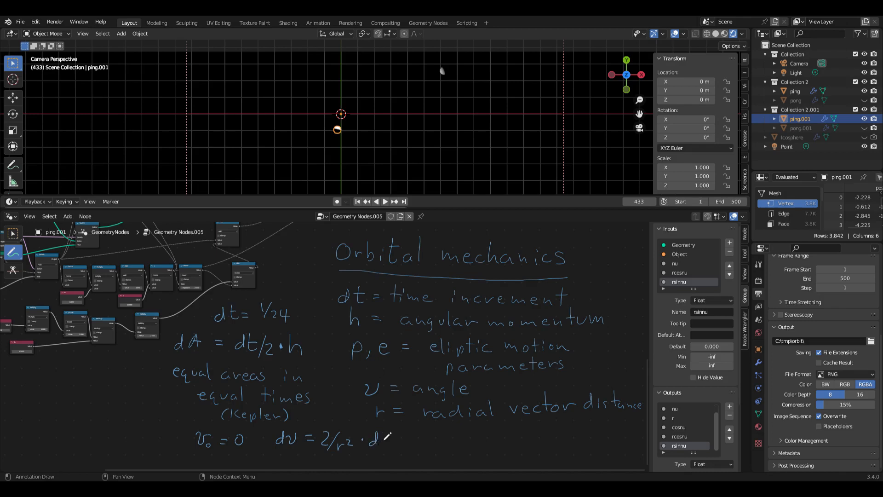
{"action": "key", "text": "ctrl+z"}
{"action": "mouse_move", "coordinate": [377, 448]}
{"action": "left_mouse_down"}
{"action": "mouse_move", "coordinate": [385, 433]}
{"action": "mouse_move", "coordinate": [389, 446]}
{"action": "left_mouse_up"}
{"action": "mouse_move", "coordinate": [461, 440]}
{"action": "left_mouse_down"}
{"action": "mouse_move", "coordinate": [539, 447]}
{"action": "mouse_move", "coordinate": [504, 460]}
{"action": "mouse_move", "coordinate": [566, 461]}
{"action": "mouse_move", "coordinate": [571, 455]}
{"action": "mouse_move", "coordinate": [554, 450]}
{"action": "mouse_move", "coordinate": [580, 450]}
{"action": "left_mouse_up"}
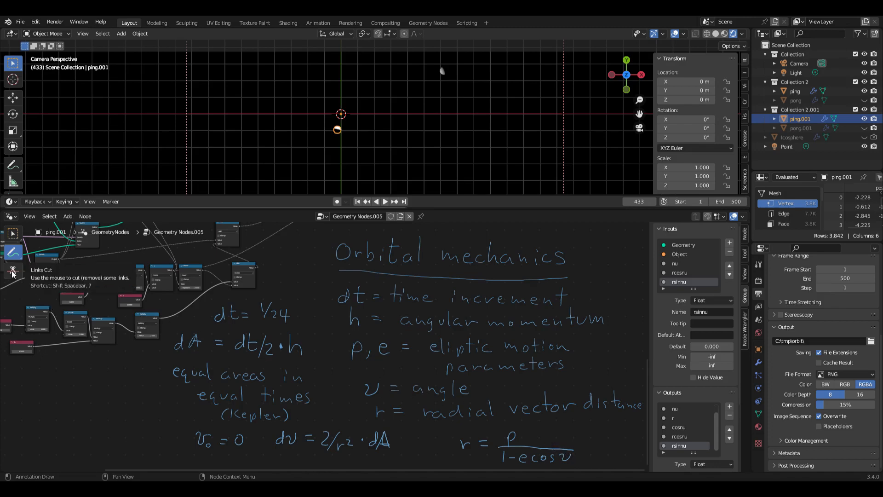
- Erase all the handwritten orbital mechanics notes from the node editor with the Annotate Eraser
{"action": "left_click", "coordinate": [18, 255]}
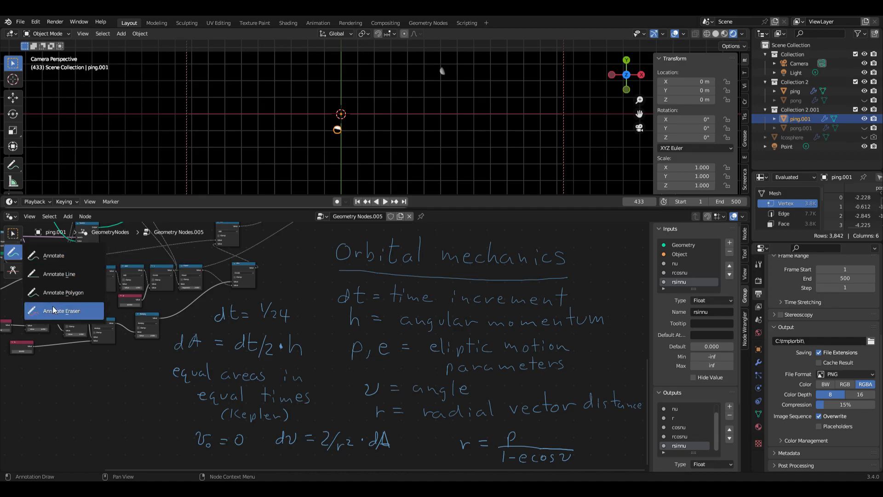
{"action": "mouse_move", "coordinate": [257, 303]}
{"action": "left_mouse_down", "text": "ctrl"}
{"action": "mouse_move", "coordinate": [207, 327]}
{"action": "mouse_move", "coordinate": [236, 316]}
{"action": "mouse_move", "coordinate": [253, 323]}
{"action": "mouse_move", "coordinate": [223, 463]}
{"action": "mouse_move", "coordinate": [207, 451]}
{"action": "mouse_move", "coordinate": [283, 426]}
{"action": "mouse_move", "coordinate": [290, 407]}
{"action": "mouse_move", "coordinate": [300, 452]}
{"action": "mouse_move", "coordinate": [536, 439]}
{"action": "mouse_move", "coordinate": [640, 466]}
{"action": "mouse_move", "coordinate": [351, 414]}
{"action": "mouse_move", "coordinate": [655, 421]}
{"action": "mouse_move", "coordinate": [448, 390]}
{"action": "mouse_move", "coordinate": [589, 368]}
{"action": "mouse_move", "coordinate": [305, 347]}
{"action": "mouse_move", "coordinate": [570, 356]}
{"action": "mouse_move", "coordinate": [392, 316]}
{"action": "mouse_move", "coordinate": [485, 330]}
{"action": "mouse_move", "coordinate": [497, 309]}
{"action": "mouse_move", "coordinate": [515, 319]}
{"action": "mouse_move", "coordinate": [313, 296]}
{"action": "mouse_move", "coordinate": [450, 261]}
{"action": "mouse_move", "coordinate": [363, 252]}
{"action": "mouse_move", "coordinate": [493, 252]}
{"action": "mouse_move", "coordinate": [478, 273]}
{"action": "left_mouse_up", "text": "ctrl"}
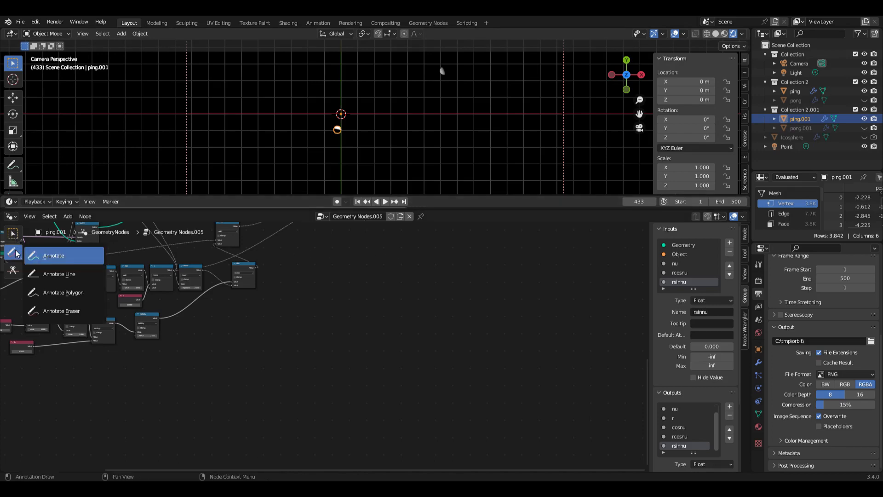
- Sketch an elliptical orbit with the Annotate tool, marking the sun inside it and labelling the planet on the ellipse
{"action": "left_click", "coordinate": [42, 256]}
{"action": "mouse_move", "coordinate": [472, 266]}
{"action": "left_mouse_down"}
{"action": "mouse_move", "coordinate": [414, 263]}
{"action": "mouse_move", "coordinate": [359, 285]}
{"action": "mouse_move", "coordinate": [335, 317]}
{"action": "mouse_move", "coordinate": [379, 355]}
{"action": "mouse_move", "coordinate": [457, 364]}
{"action": "mouse_move", "coordinate": [534, 352]}
{"action": "mouse_move", "coordinate": [559, 302]}
{"action": "mouse_move", "coordinate": [515, 270]}
{"action": "mouse_move", "coordinate": [469, 262]}
{"action": "left_mouse_up"}
{"action": "left_click", "coordinate": [526, 311]}
{"action": "left_click_drag", "start_coordinate": [522, 316], "coordinate": [533, 321]}
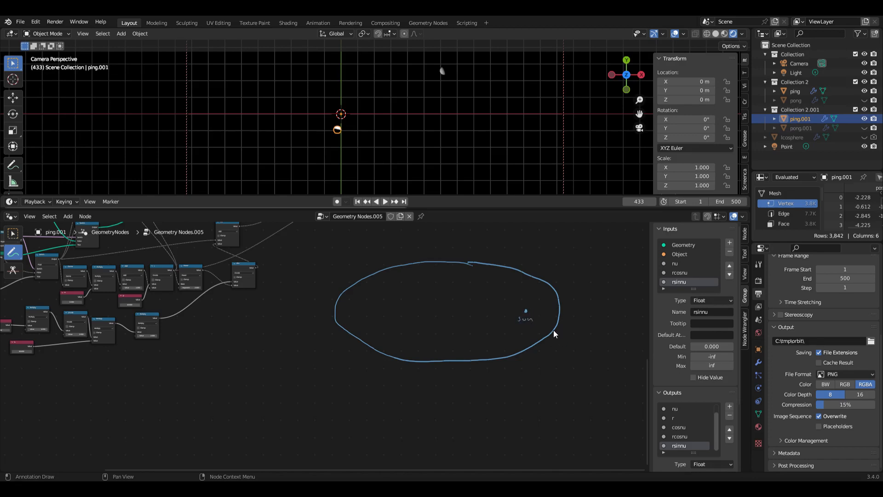
{"action": "left_click_drag", "start_coordinate": [561, 308], "coordinate": [619, 310]}
{"action": "left_click_drag", "start_coordinate": [614, 303], "coordinate": [623, 302]}
- Draw radius r from the sun to a second orbit position, mark angle ν, and add dashed, labelled horizontal and vertical projections
{"action": "mouse_move", "coordinate": [527, 311]}
{"action": "left_mouse_down"}
{"action": "mouse_move", "coordinate": [558, 310]}
{"action": "mouse_move", "coordinate": [487, 263]}
{"action": "left_mouse_up"}
{"action": "mouse_move", "coordinate": [536, 307]}
{"action": "left_mouse_down"}
{"action": "mouse_move", "coordinate": [516, 295]}
{"action": "mouse_move", "coordinate": [545, 290]}
{"action": "mouse_move", "coordinate": [499, 287]}
{"action": "left_mouse_up"}
{"action": "mouse_move", "coordinate": [485, 267]}
{"action": "left_mouse_down"}
{"action": "mouse_move", "coordinate": [484, 313]}
{"action": "mouse_move", "coordinate": [525, 312]}
{"action": "left_mouse_up"}
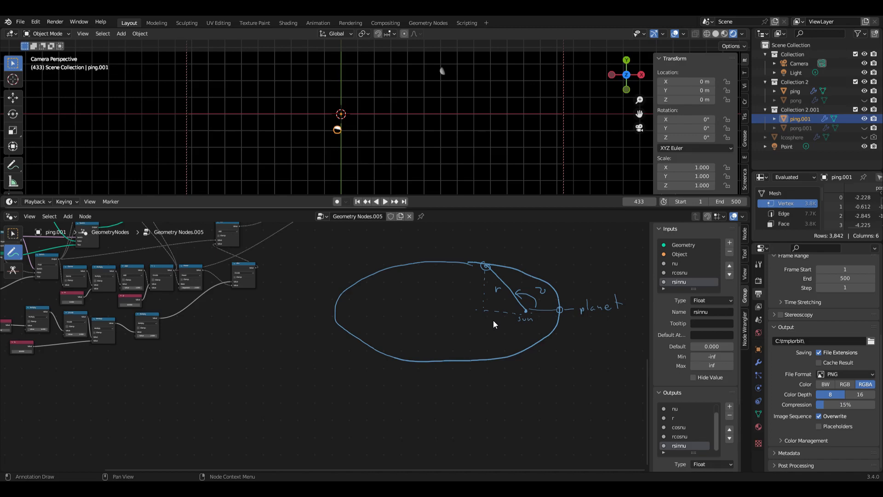
{"action": "left_click_drag", "start_coordinate": [493, 322], "coordinate": [516, 318]}
{"action": "mouse_move", "coordinate": [447, 288]}
{"action": "left_mouse_down"}
{"action": "mouse_move", "coordinate": [457, 296]}
{"action": "mouse_move", "coordinate": [474, 288]}
{"action": "left_mouse_up"}
- Erase the orbit sketch from the node editor with the Annotate Eraser
{"action": "left_click_drag", "start_coordinate": [13, 252], "coordinate": [46, 311]}
{"action": "mouse_move", "coordinate": [491, 265]}
{"action": "left_mouse_down"}
{"action": "mouse_move", "coordinate": [355, 290]}
{"action": "mouse_move", "coordinate": [389, 358]}
{"action": "mouse_move", "coordinate": [548, 342]}
{"action": "mouse_move", "coordinate": [484, 282]}
{"action": "mouse_move", "coordinate": [500, 269]}
{"action": "mouse_move", "coordinate": [520, 288]}
{"action": "mouse_move", "coordinate": [471, 288]}
{"action": "mouse_move", "coordinate": [627, 316]}
{"action": "left_mouse_up"}
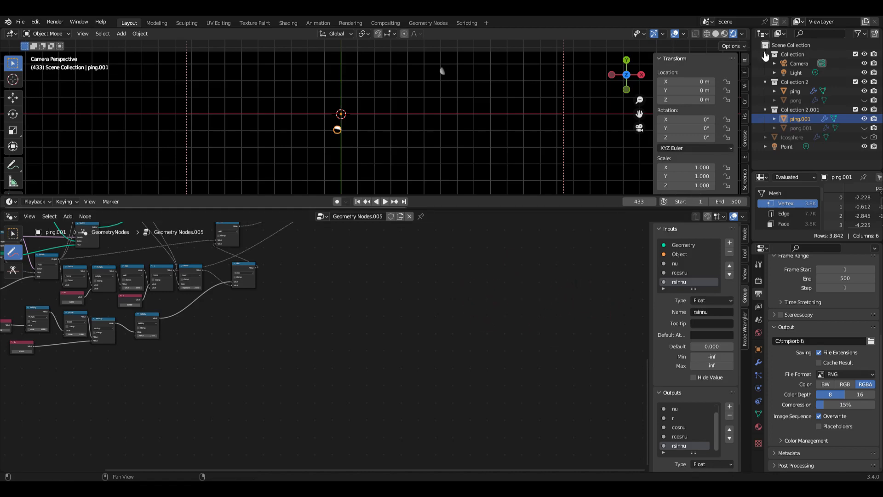
- Select the ping object and examine its whole geometry node tree
{"action": "left_click", "coordinate": [794, 92]}
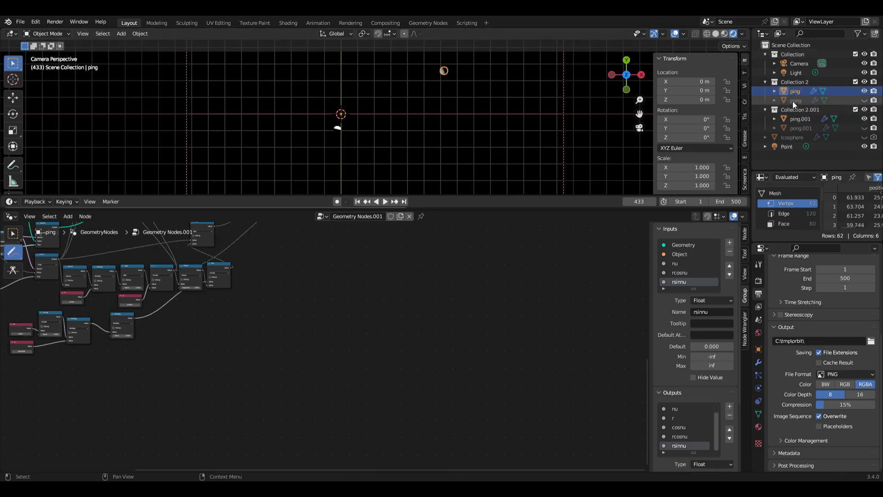
{"action": "key", "text": "Home"}
{"action": "scroll", "coordinate": [451, 337], "scroll_direction": "down", "scroll_amount": 5}
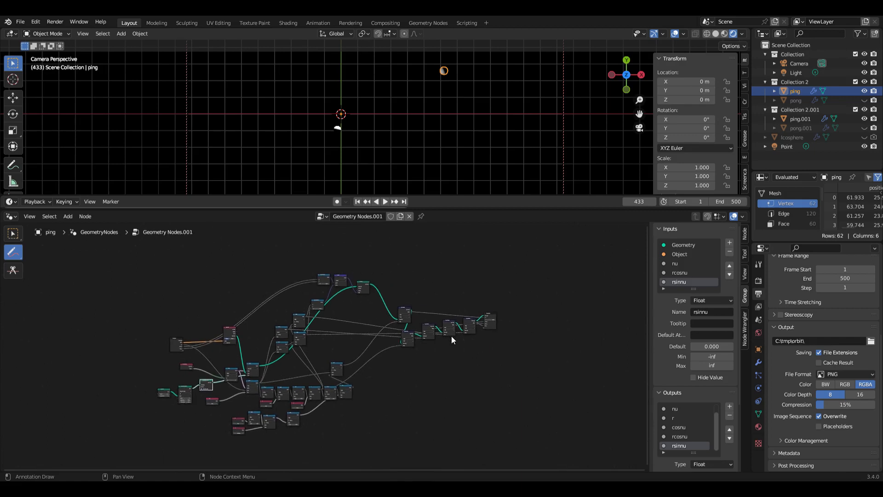
{"action": "scroll", "coordinate": [452, 335], "scroll_direction": "up", "scroll_amount": 2}
- Select the pong object and examine its node tree, group inputs and outputs, and Geometry Nodes modifier settings in a widened properties area
{"action": "left_click", "coordinate": [795, 100]}
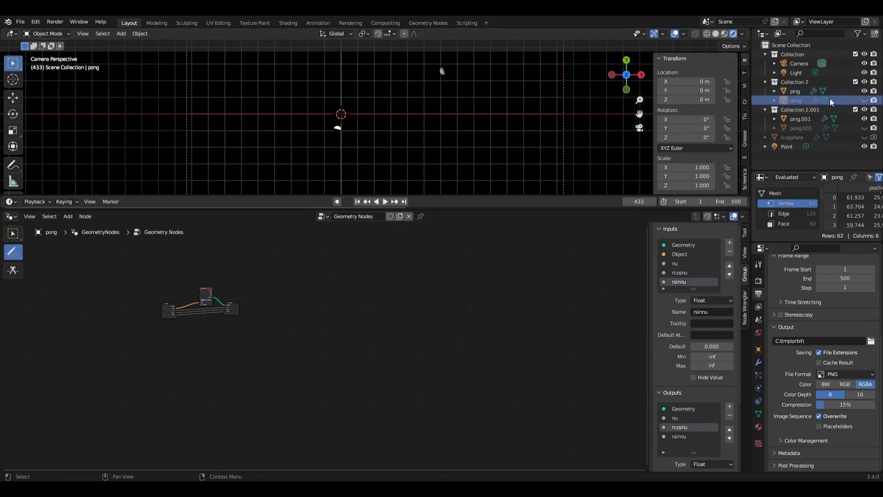
{"action": "scroll", "coordinate": [307, 288], "scroll_direction": "up", "scroll_amount": 1}
{"action": "key", "text": "Home"}
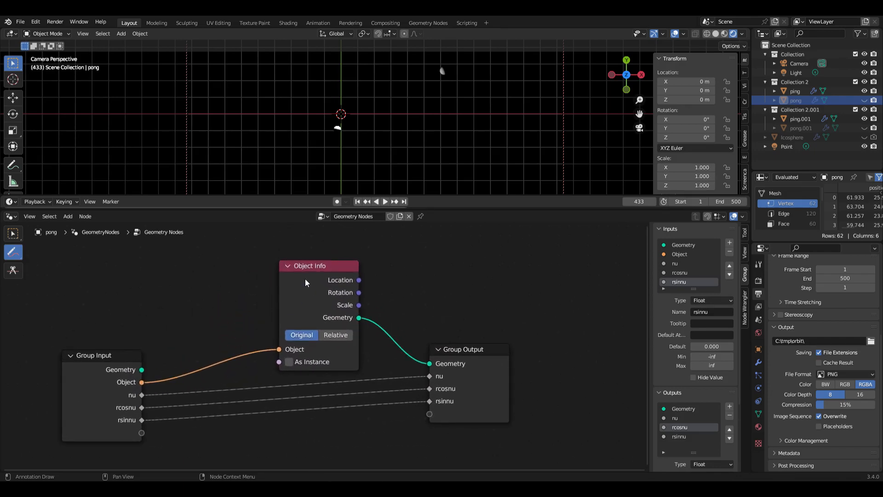
{"action": "left_click", "coordinate": [758, 362]}
{"action": "left_click_drag", "start_coordinate": [751, 302], "coordinate": [673, 293]}
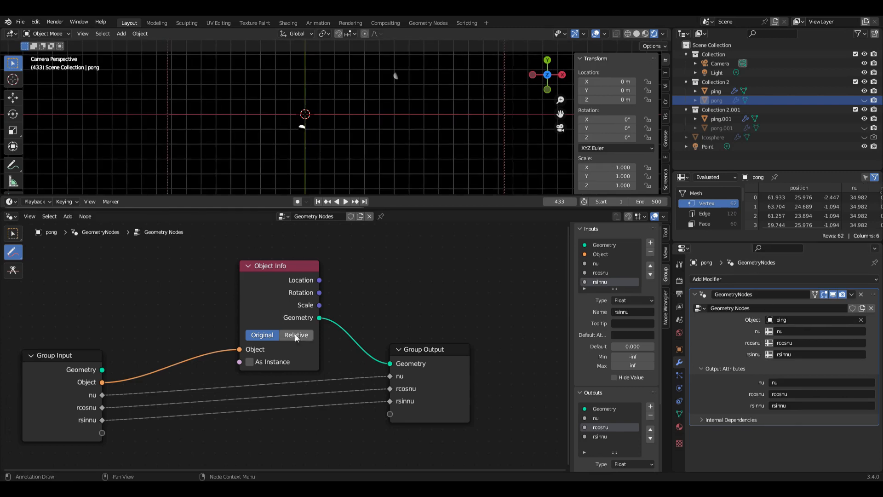
{"action": "left_click", "coordinate": [270, 303], "text": "ctrl"}
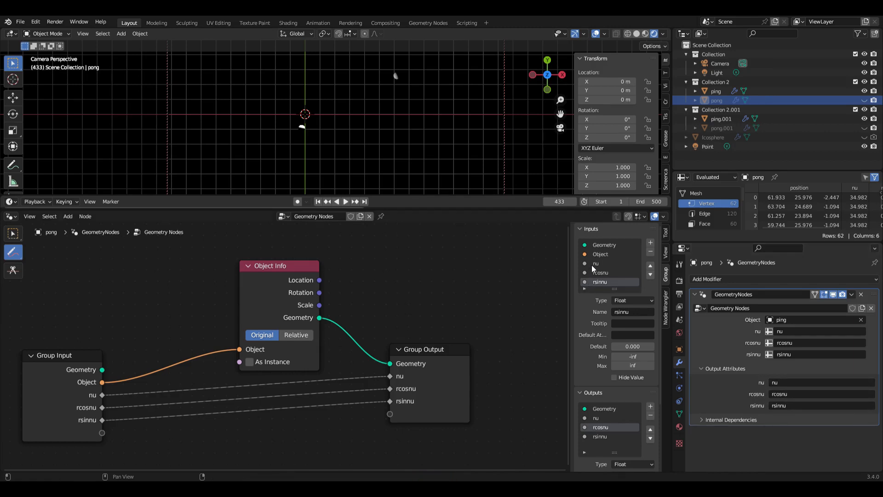
{"action": "scroll", "coordinate": [615, 390], "scroll_direction": "down", "scroll_amount": 1}
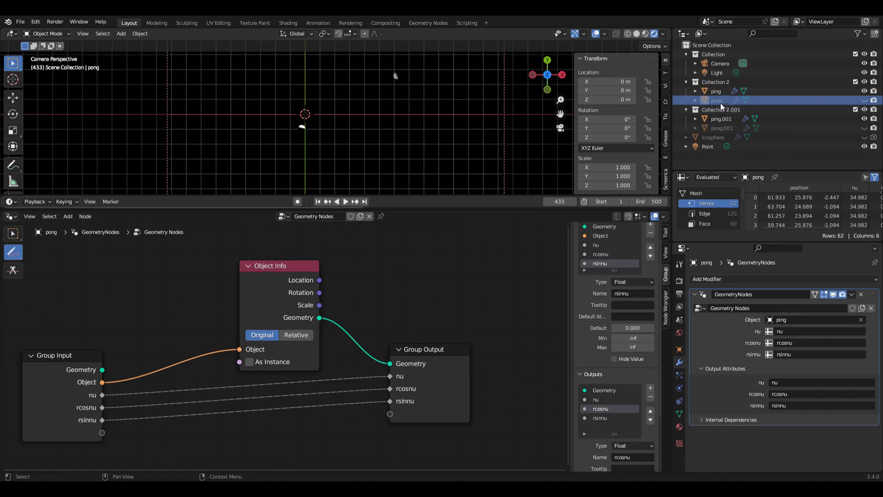
- In ping's node tree, move the Equal node up, clear of the link leaving Set Shade Smooth
{"action": "left_click", "coordinate": [716, 91]}
{"action": "scroll", "coordinate": [454, 318], "scroll_direction": "down", "scroll_amount": 6}
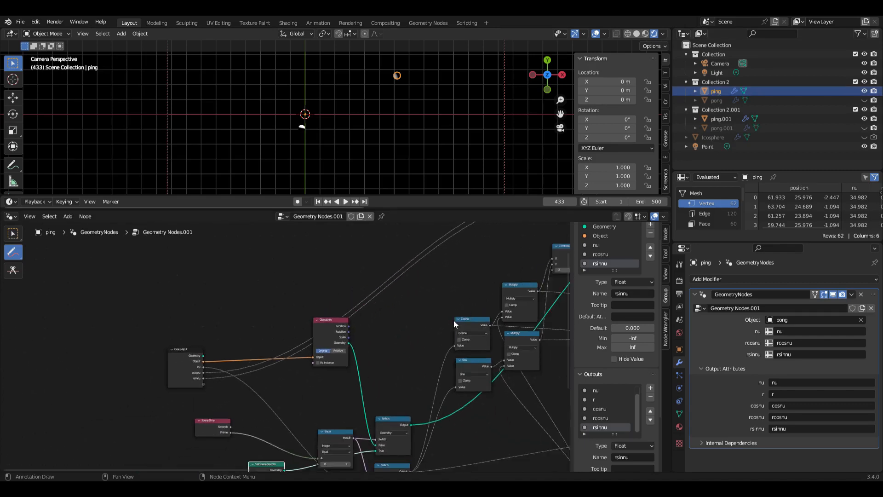
{"action": "scroll", "coordinate": [457, 305], "scroll_direction": "up", "scroll_amount": 4}
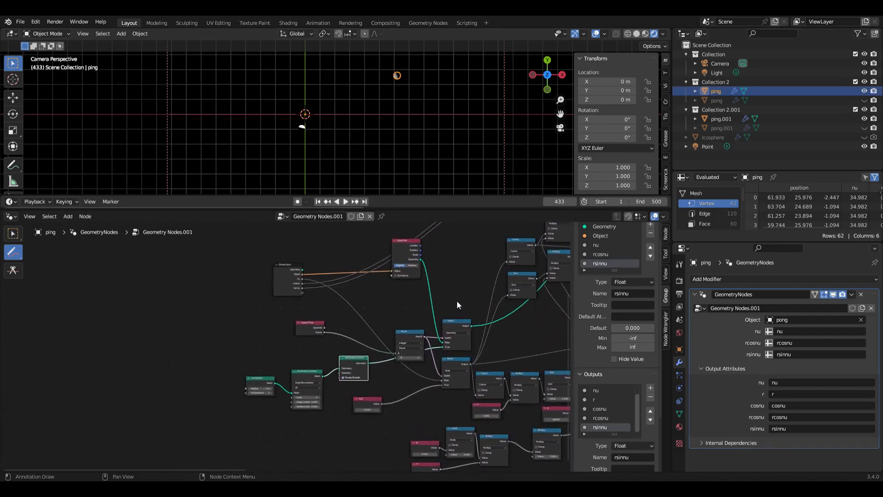
{"action": "scroll", "coordinate": [324, 366], "scroll_direction": "up", "scroll_amount": 2}
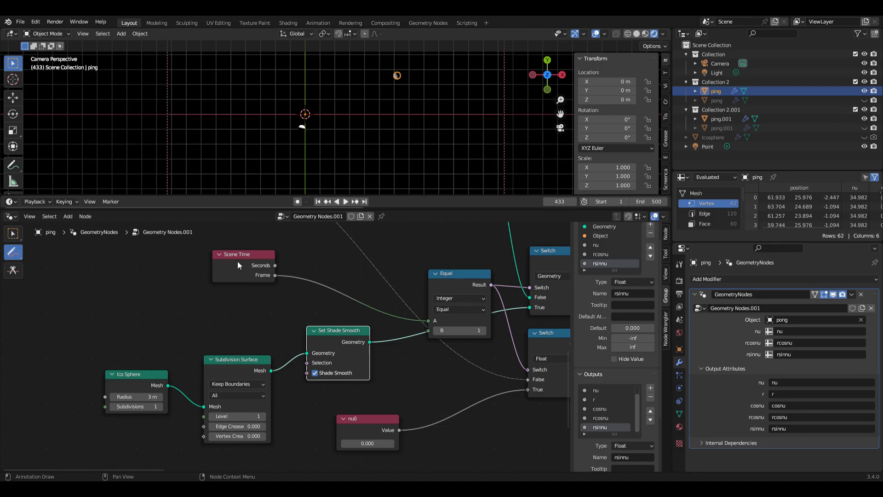
{"action": "left_click", "coordinate": [451, 268], "text": "ctrl"}
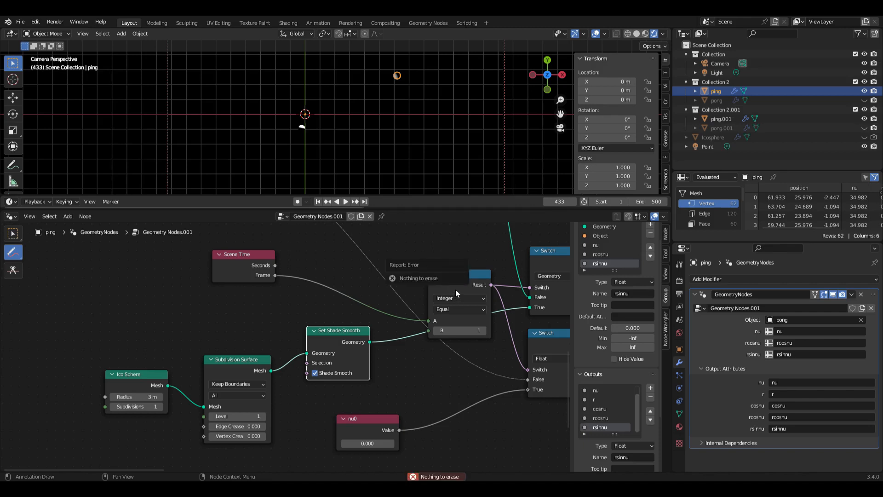
{"action": "left_click", "coordinate": [456, 276], "text": "ctrl"}
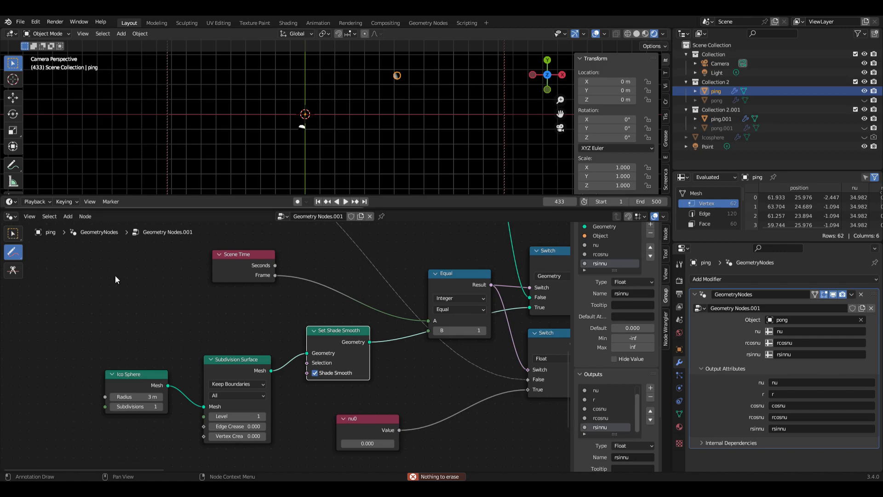
{"action": "left_click", "coordinate": [15, 236]}
{"action": "left_click_drag", "start_coordinate": [463, 283], "coordinate": [450, 252]}
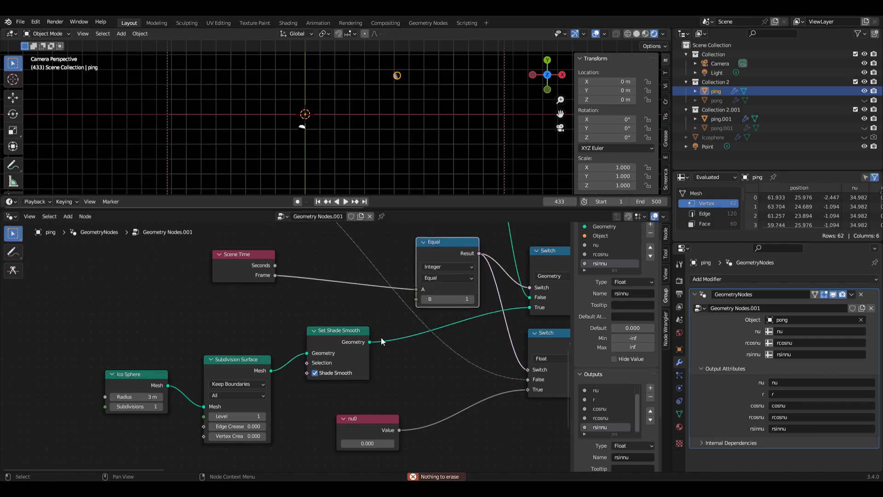
- Examine ping's Object Info node and temporarily widen the spreadsheet area to view the vertex attribute columns
{"action": "key", "text": "Home"}
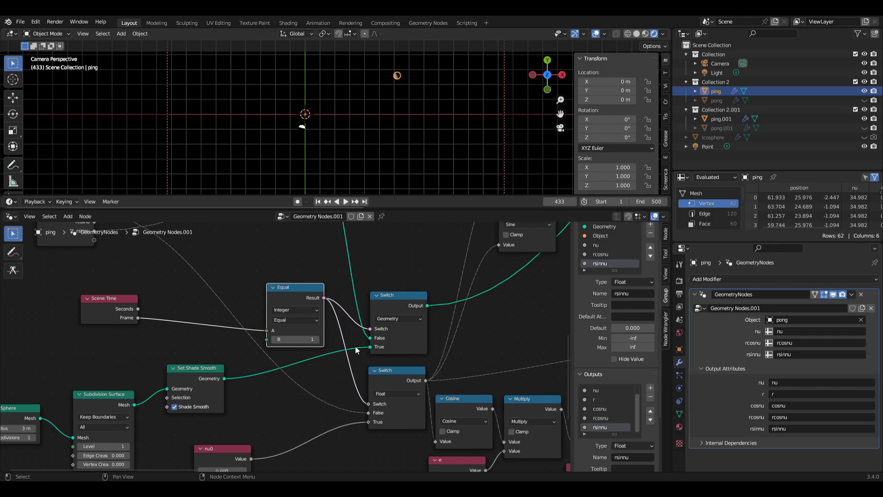
{"action": "scroll", "coordinate": [378, 351], "scroll_direction": "up", "scroll_amount": 5}
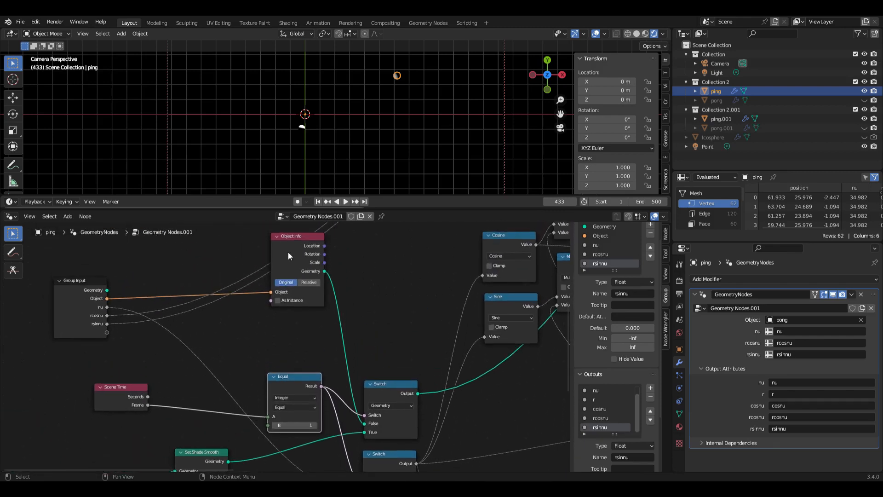
{"action": "left_click", "coordinate": [288, 252]}
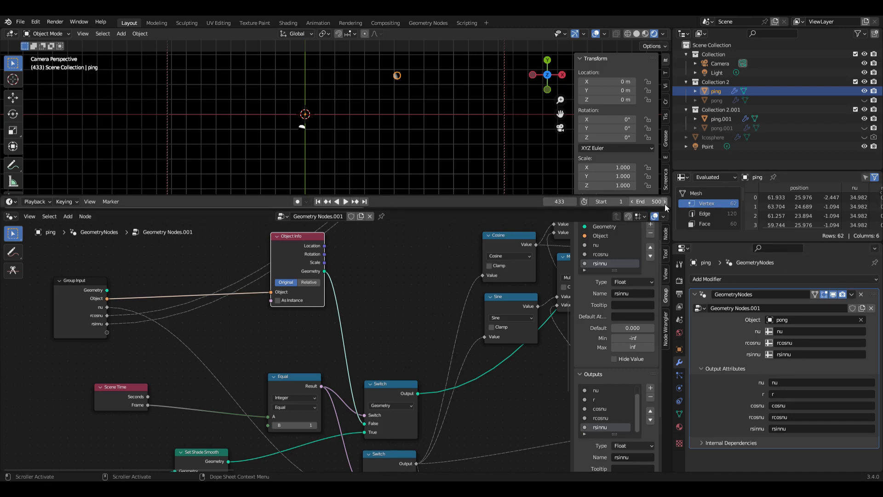
{"action": "left_click_drag", "start_coordinate": [678, 208], "coordinate": [520, 197]}
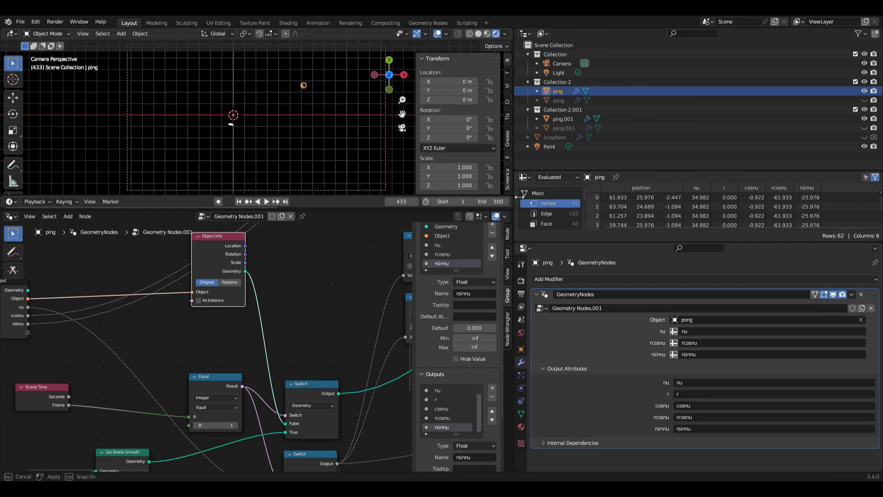
{"action": "left_click_drag", "start_coordinate": [518, 197], "coordinate": [518, 197]}
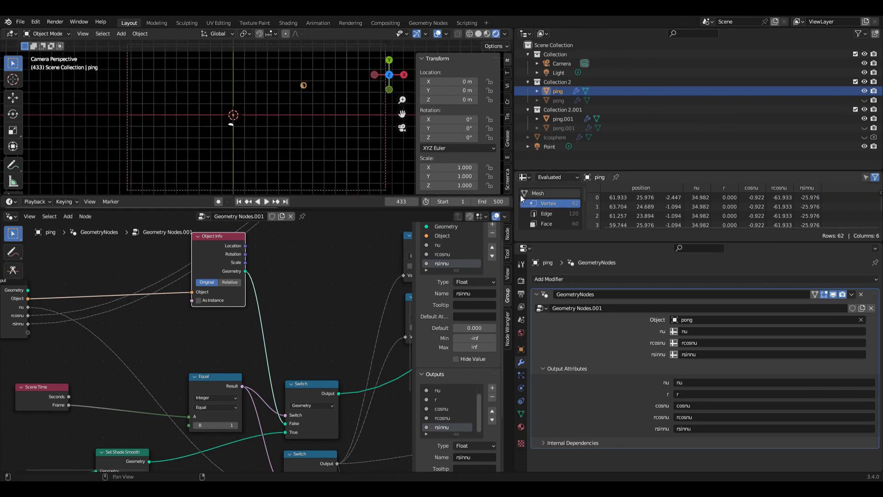
{"action": "left_click_drag", "start_coordinate": [516, 204], "coordinate": [692, 204]}
- Examine how the Equal node, the nu0 value and the group input's nu feed the two Switch nodes
{"action": "scroll", "coordinate": [423, 319], "scroll_direction": "down", "scroll_amount": 3}
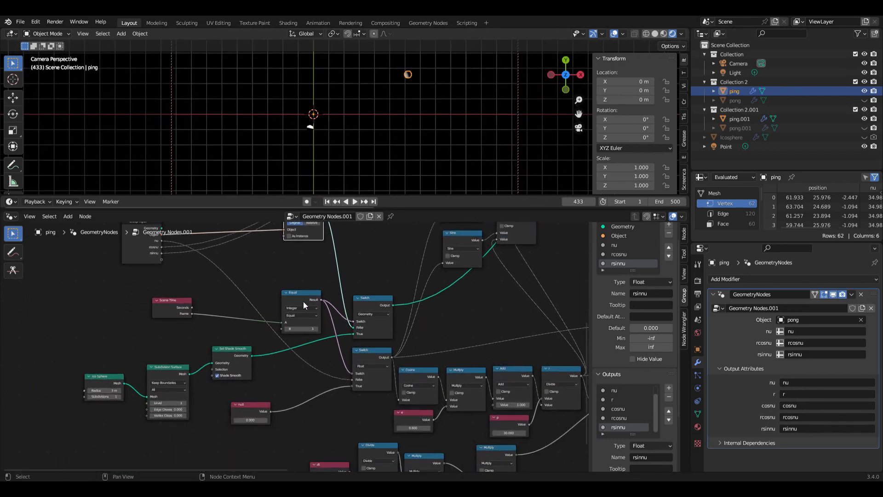
{"action": "left_click", "coordinate": [297, 292]}
{"action": "scroll", "coordinate": [367, 328], "scroll_direction": "up", "scroll_amount": 3}
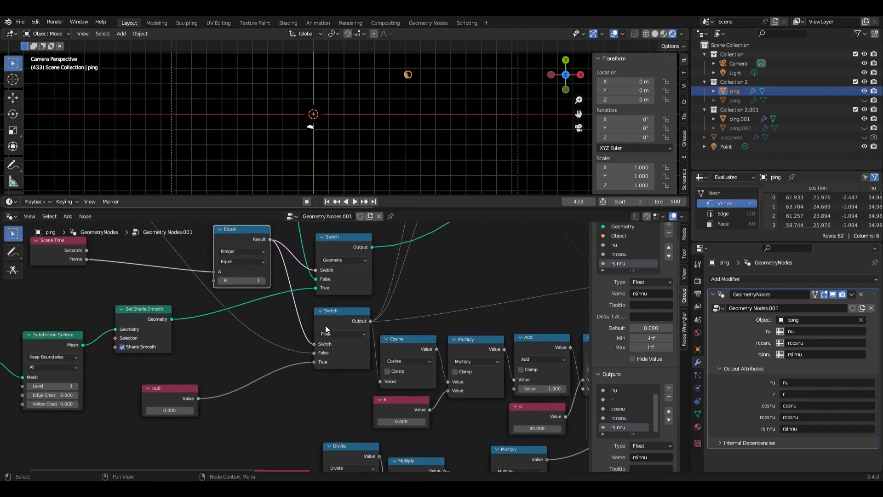
{"action": "left_click", "coordinate": [169, 395]}
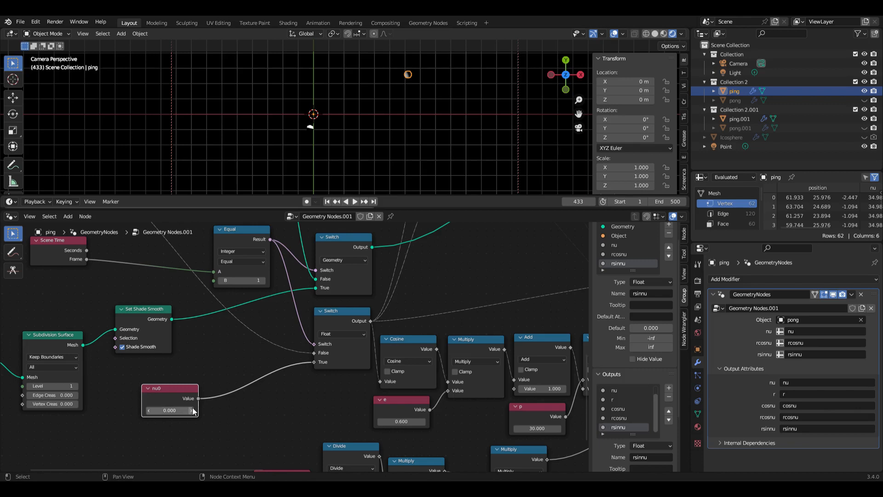
{"action": "scroll", "coordinate": [338, 347], "scroll_direction": "down", "scroll_amount": 1}
{"action": "scroll", "coordinate": [336, 346], "scroll_direction": "up", "scroll_amount": 3, "text": "shift"}
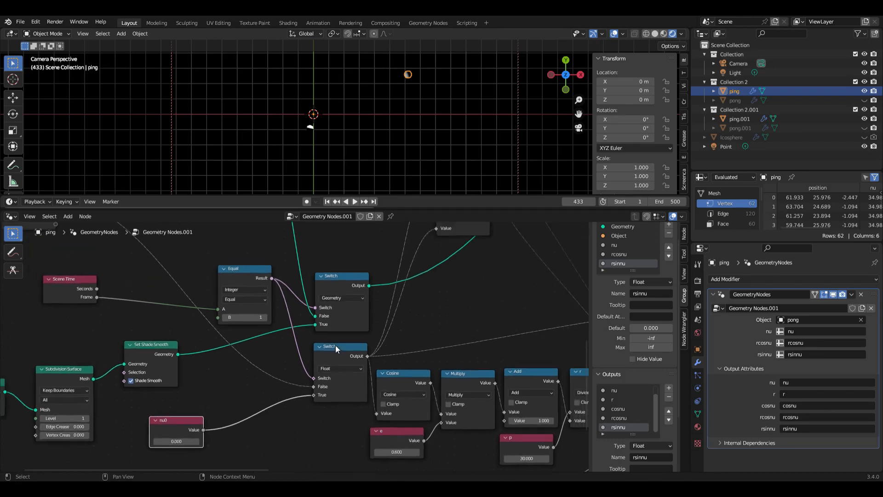
{"action": "scroll", "coordinate": [89, 300], "scroll_direction": "up", "scroll_amount": 3, "text": "shift"}
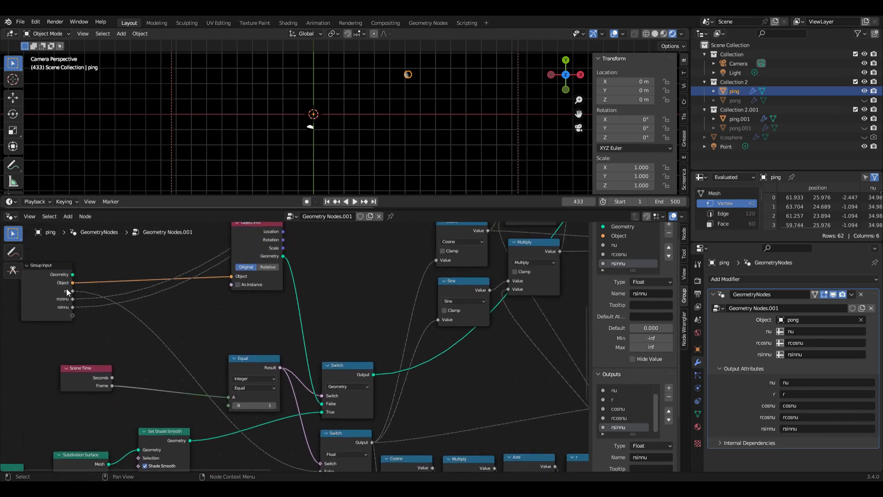
- Examine the float Switch node's False and True inputs and follow its output to the Add and dnu nodes, selecting dnu
{"action": "middle_click_drag", "start_coordinate": [272, 456], "coordinate": [215, 380]}
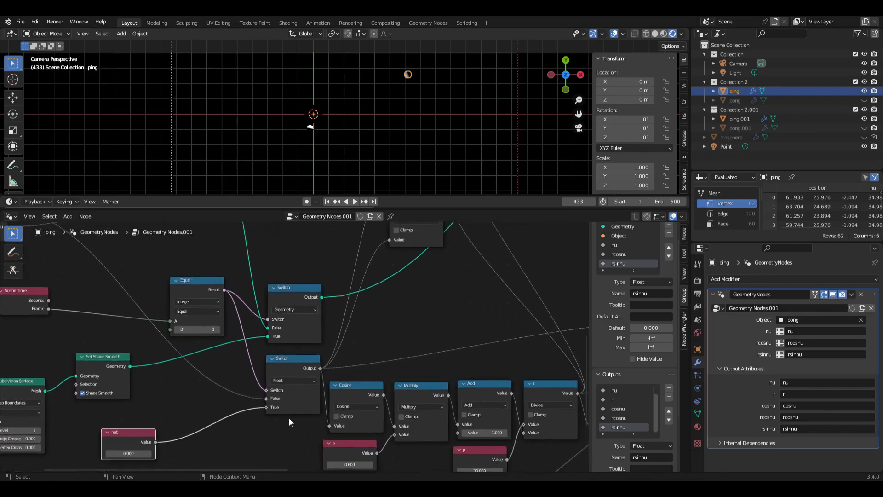
{"action": "middle_click_drag", "start_coordinate": [289, 417], "coordinate": [230, 421]}
{"action": "scroll", "coordinate": [213, 403], "scroll_direction": "up", "scroll_amount": 4}
{"action": "mouse_move", "coordinate": [210, 404]}
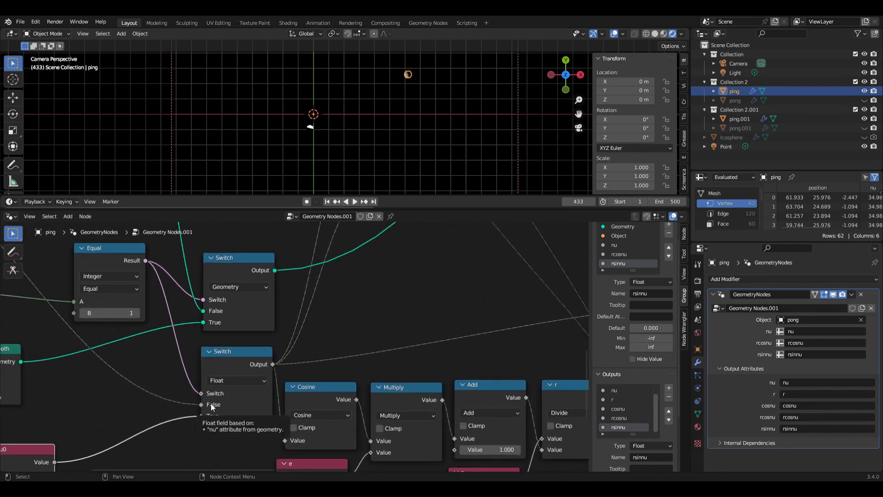
{"action": "scroll", "coordinate": [210, 404], "scroll_direction": "down", "scroll_amount": 1}
{"action": "scroll", "coordinate": [236, 368], "scroll_direction": "down", "scroll_amount": 5, "text": "ctrl"}
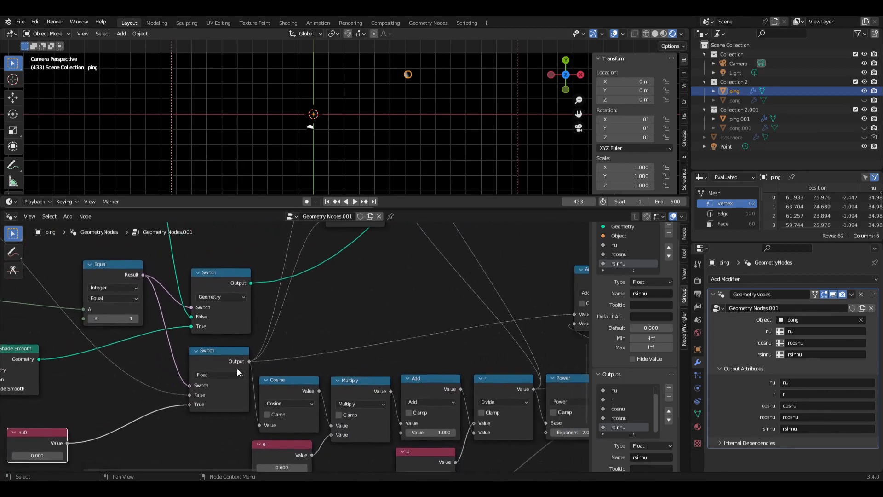
{"action": "scroll", "coordinate": [286, 351], "scroll_direction": "down", "scroll_amount": 3, "text": "ctrl"}
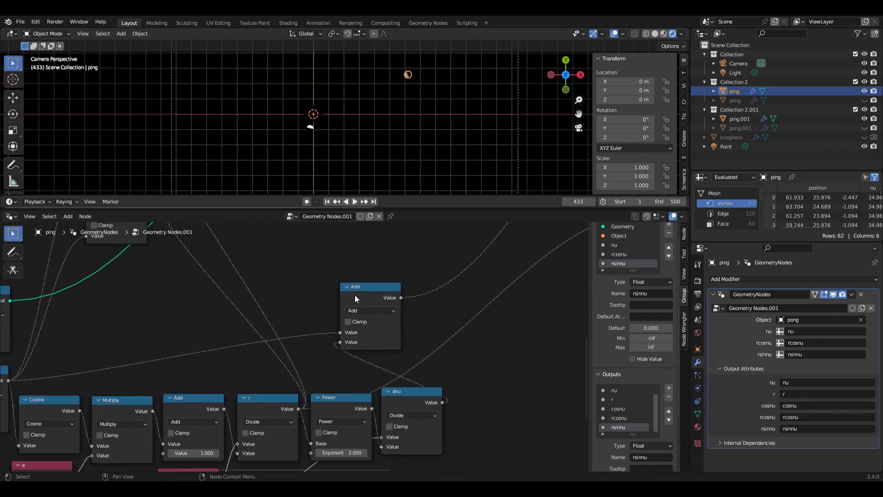
{"action": "left_click", "coordinate": [404, 397]}
{"action": "scroll", "coordinate": [381, 349], "scroll_direction": "up", "scroll_amount": 3, "text": "shift"}
{"action": "scroll", "coordinate": [380, 344], "scroll_direction": "down", "scroll_amount": 1, "text": "ctrl"}
- Trace the new nu value from the Add node through the Capture Attribute nodes to the Group Output's nu socket
{"action": "middle_click_drag", "start_coordinate": [384, 372], "coordinate": [312, 424]}
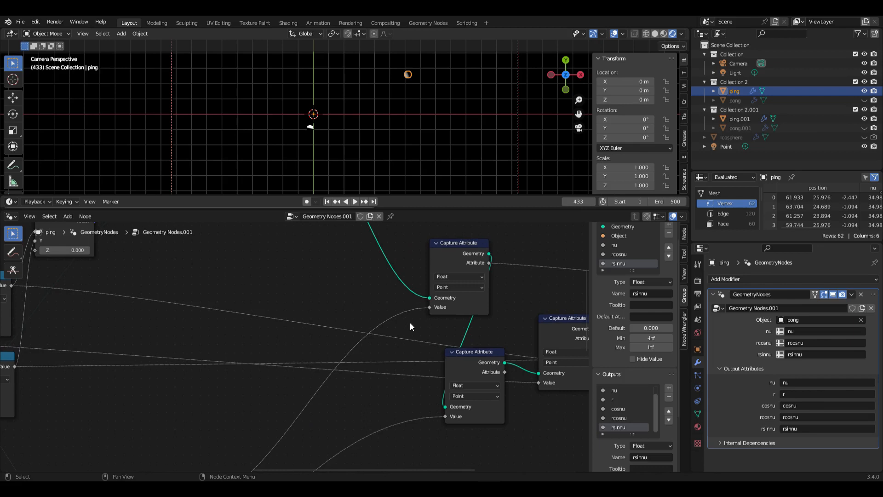
{"action": "middle_click_drag", "start_coordinate": [470, 239], "coordinate": [400, 268]}
{"action": "scroll", "coordinate": [428, 274], "scroll_direction": "down", "scroll_amount": 2}
{"action": "middle_click_drag", "start_coordinate": [533, 288], "coordinate": [354, 292]}
{"action": "middle_click_drag", "start_coordinate": [520, 312], "coordinate": [354, 309]}
{"action": "scroll", "coordinate": [354, 309], "scroll_direction": "up", "scroll_amount": 2}
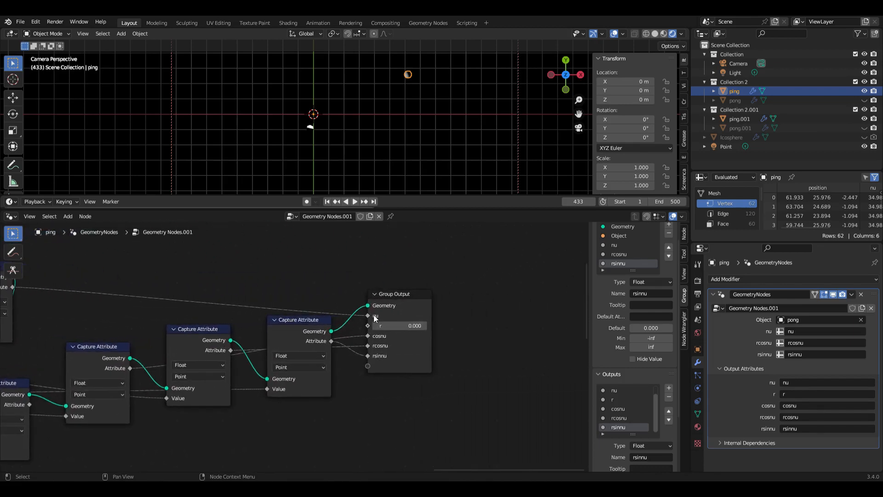
- Trace the Group Input's rcosnu and rsinnu links to the upper Combine XYZ node and the Subtract node
{"action": "scroll", "coordinate": [338, 353], "scroll_direction": "down", "scroll_amount": 2}
{"action": "middle_click_drag", "start_coordinate": [338, 352], "coordinate": [379, 329]}
{"action": "scroll", "coordinate": [333, 360], "scroll_direction": "up", "scroll_amount": 4}
{"action": "middle_click_drag", "start_coordinate": [285, 364], "coordinate": [201, 373]}
{"action": "scroll", "coordinate": [126, 377], "scroll_direction": "up", "scroll_amount": 1}
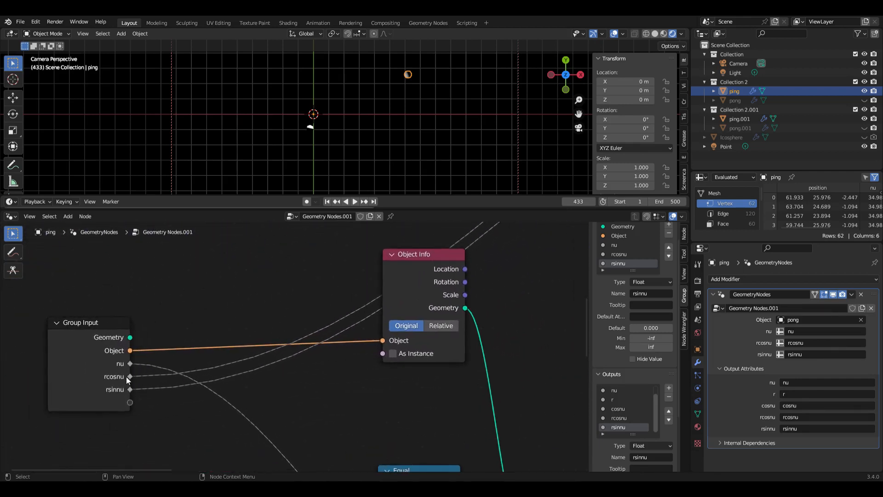
{"action": "scroll", "coordinate": [122, 390], "scroll_direction": "down", "scroll_amount": 1}
{"action": "scroll", "coordinate": [139, 392], "scroll_direction": "right", "scroll_amount": 8, "text": "ctrl"}
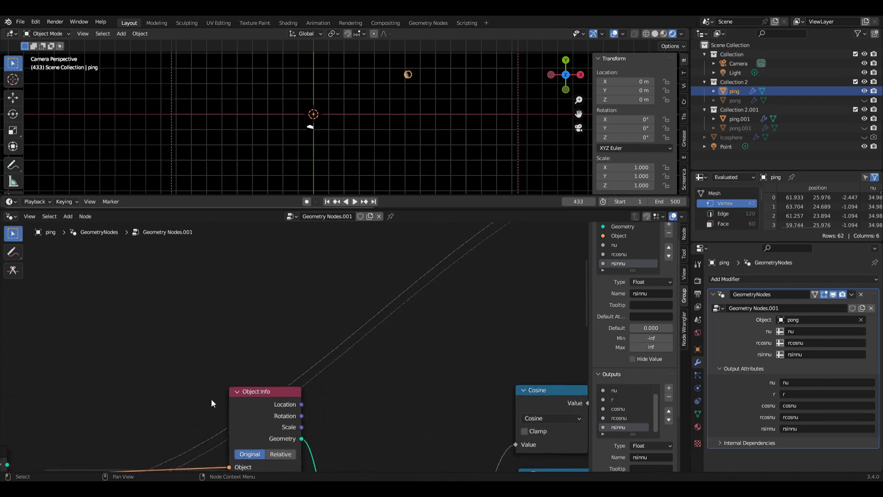
{"action": "scroll", "coordinate": [290, 364], "scroll_direction": "right", "scroll_amount": 8, "text": "ctrl"}
{"action": "scroll", "coordinate": [230, 308], "scroll_direction": "up", "scroll_amount": 2}
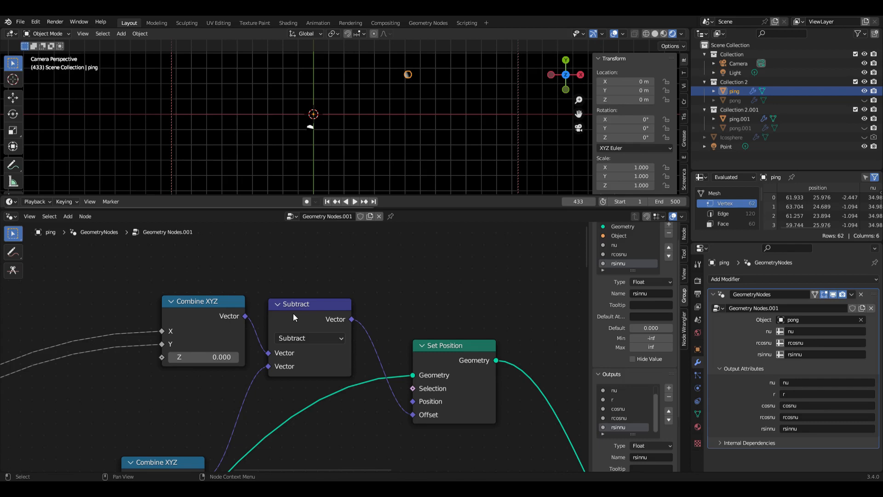
- Examine how the Cosine, Sine and Multiply nodes feed the second Combine XYZ, Subtract and Set Position nodes
{"action": "scroll", "coordinate": [293, 313], "scroll_direction": "left", "scroll_amount": 3, "text": "ctrl"}
{"action": "scroll", "coordinate": [335, 317], "scroll_direction": "down", "scroll_amount": 2}
{"action": "scroll", "coordinate": [336, 317], "scroll_direction": "down", "scroll_amount": 3, "text": "shift"}
{"action": "scroll", "coordinate": [350, 316], "scroll_direction": "up", "scroll_amount": 1}
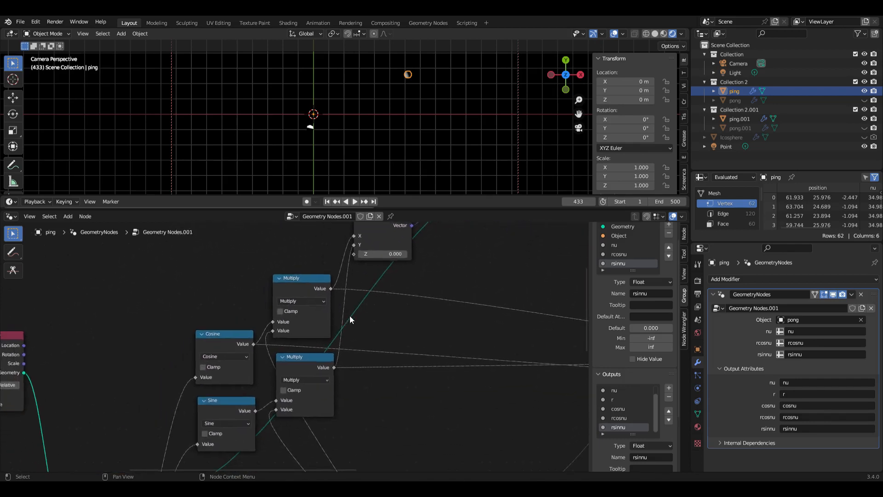
{"action": "scroll", "coordinate": [350, 316], "scroll_direction": "right", "scroll_amount": 8, "text": "ctrl"}
{"action": "scroll", "coordinate": [363, 313], "scroll_direction": "up", "scroll_amount": 6, "text": "shift"}
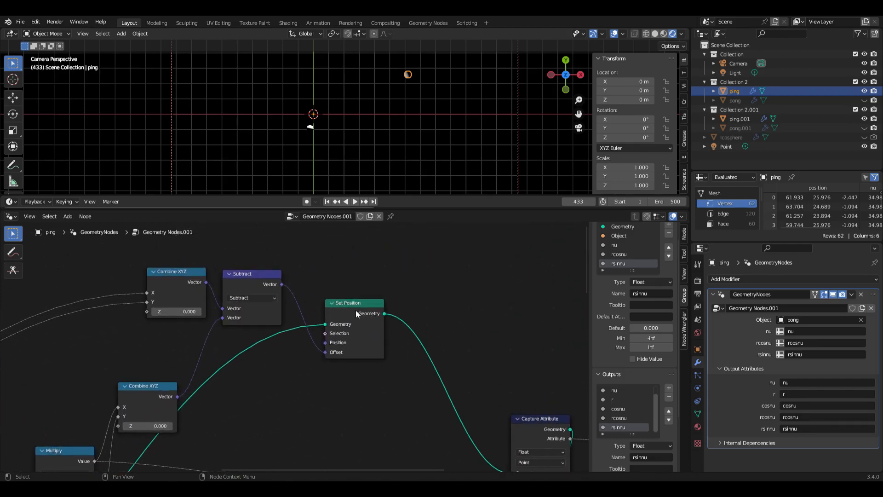
{"action": "scroll", "coordinate": [227, 315], "scroll_direction": "left", "scroll_amount": 6, "text": "ctrl"}
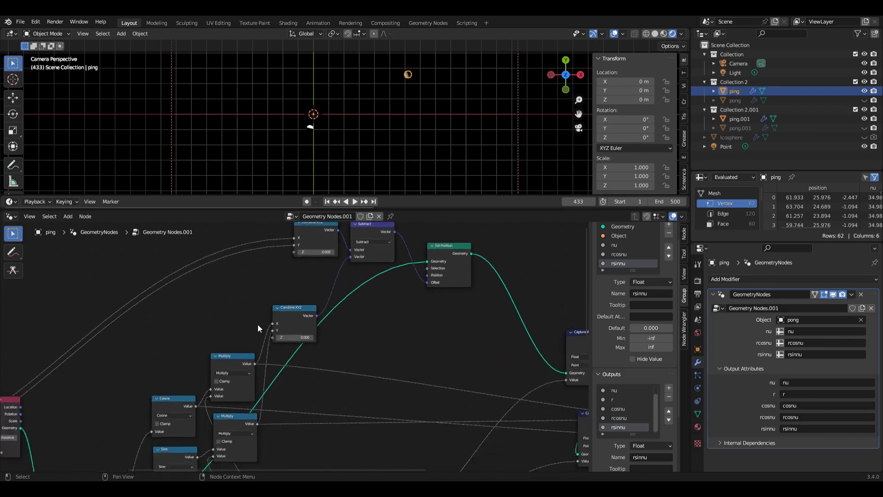
- Trace how the r Divide node's output reaches the two Multiply nodes fed by Cosine and Sine
{"action": "scroll", "coordinate": [257, 325], "scroll_direction": "down", "scroll_amount": 4, "text": "shift"}
{"action": "scroll", "coordinate": [319, 320], "scroll_direction": "down", "scroll_amount": 1}
{"action": "scroll", "coordinate": [319, 319], "scroll_direction": "up", "scroll_amount": 1}
{"action": "scroll", "coordinate": [318, 319], "scroll_direction": "down", "scroll_amount": 4, "text": "shift"}
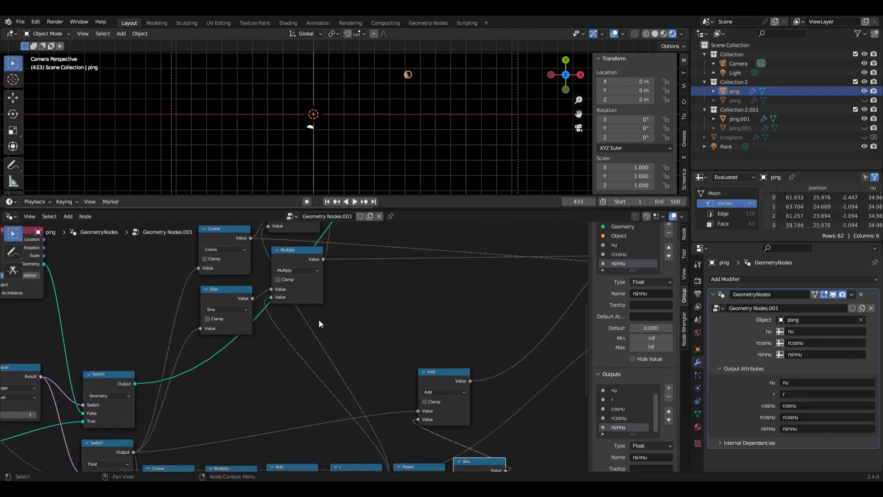
{"action": "scroll", "coordinate": [272, 275], "scroll_direction": "down", "scroll_amount": 6, "text": "shift"}
{"action": "scroll", "coordinate": [294, 335], "scroll_direction": "right", "scroll_amount": 3, "text": "ctrl"}
{"action": "scroll", "coordinate": [272, 378], "scroll_direction": "up", "scroll_amount": 2}
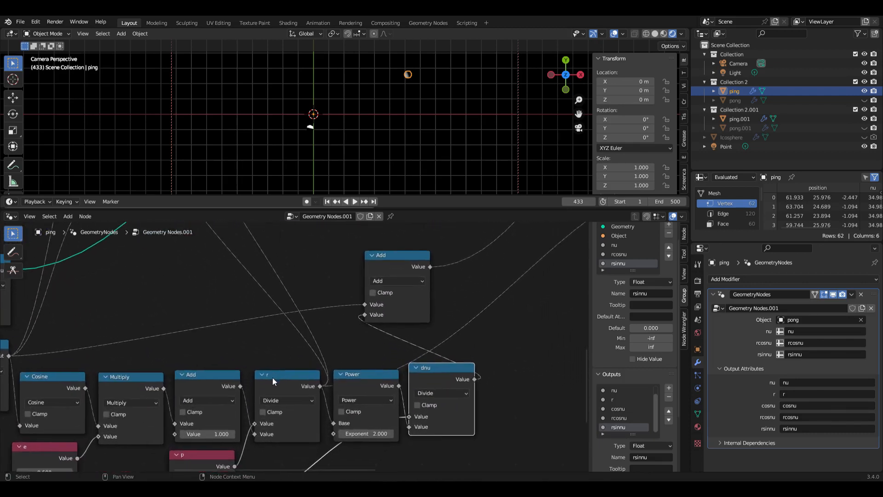
{"action": "scroll", "coordinate": [316, 379], "scroll_direction": "up", "scroll_amount": 3, "text": "shift"}
{"action": "scroll", "coordinate": [301, 379], "scroll_direction": "left", "scroll_amount": 3, "text": "ctrl"}
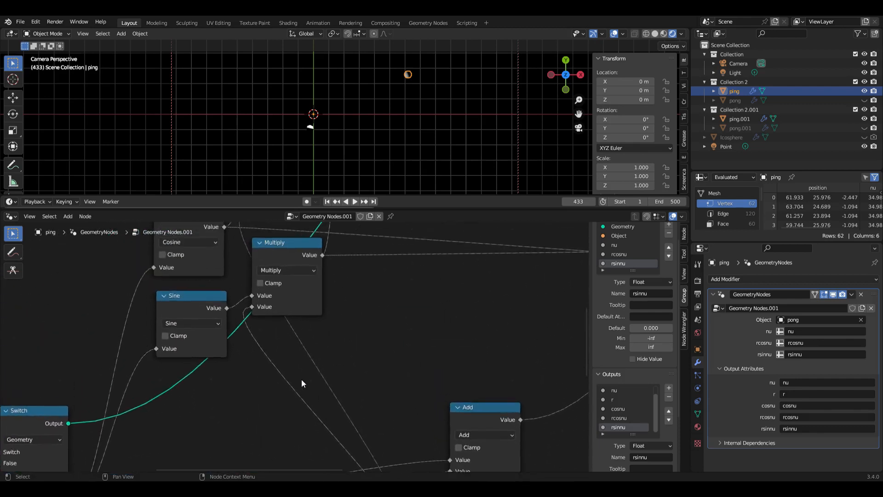
{"action": "scroll", "coordinate": [280, 384], "scroll_direction": "up", "scroll_amount": 1}
{"action": "scroll", "coordinate": [291, 324], "scroll_direction": "up", "scroll_amount": 1, "text": "shift"}
{"action": "scroll", "coordinate": [291, 324], "scroll_direction": "left", "scroll_amount": 1, "text": "ctrl"}
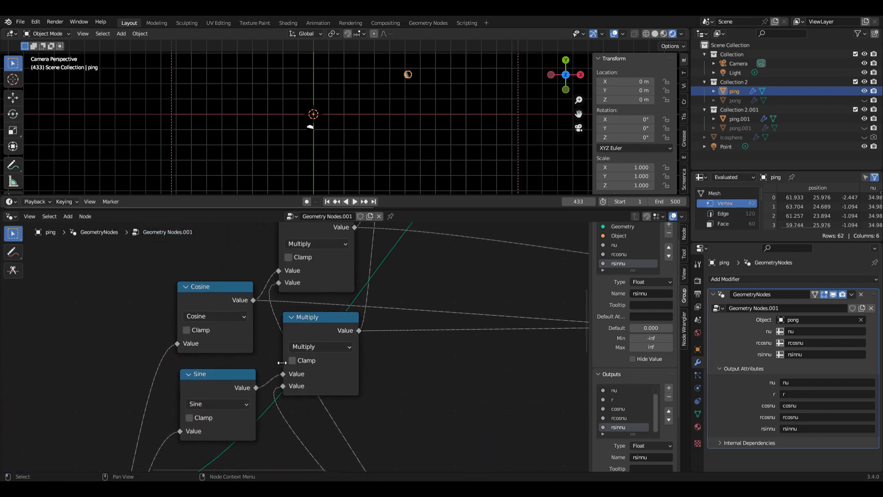
- With the Annotate tool, write ν beside the link into Sine and r beside the r links into both Multiply nodes
{"action": "scroll", "coordinate": [219, 391], "scroll_direction": "down", "scroll_amount": 3, "text": "shift"}
{"action": "scroll", "coordinate": [220, 391], "scroll_direction": "left", "scroll_amount": 3, "text": "ctrl"}
{"action": "scroll", "coordinate": [219, 391], "scroll_direction": "down", "scroll_amount": 1}
{"action": "scroll", "coordinate": [217, 392], "scroll_direction": "down", "scroll_amount": 3, "text": "shift"}
{"action": "scroll", "coordinate": [217, 392], "scroll_direction": "left", "scroll_amount": 2, "text": "ctrl"}
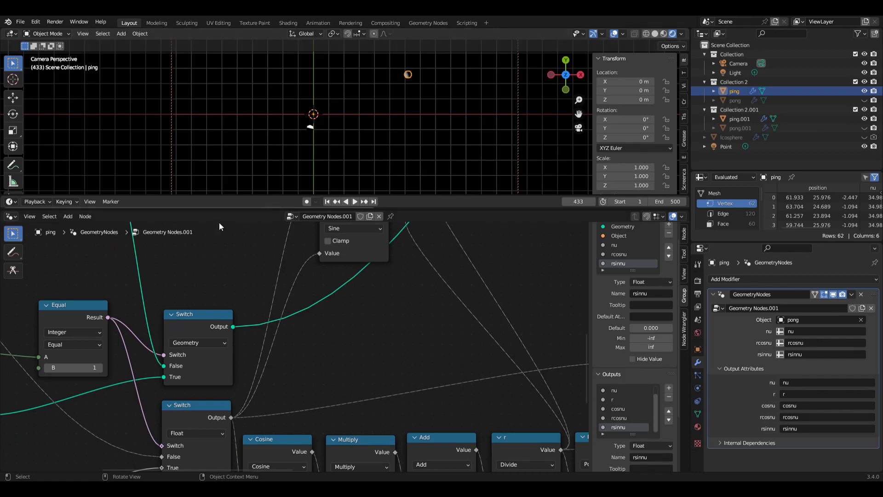
{"action": "left_click", "coordinate": [19, 253]}
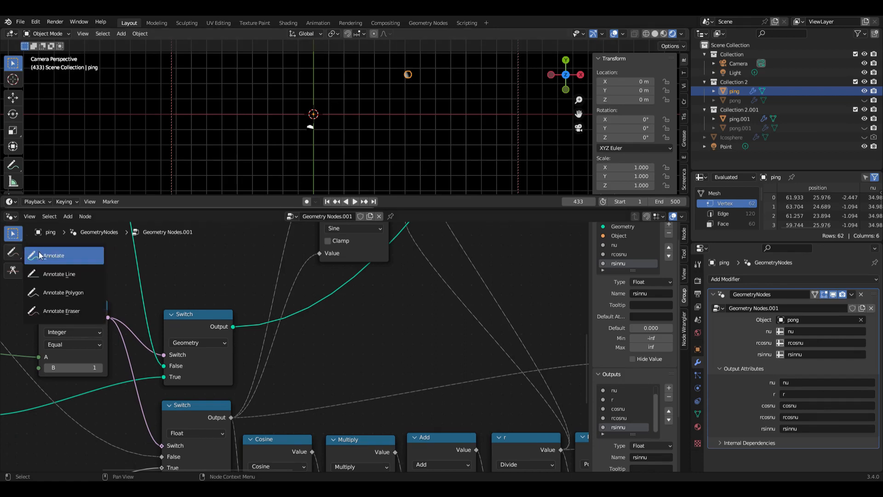
{"action": "left_click", "coordinate": [39, 255]}
{"action": "mouse_move", "coordinate": [286, 253]}
{"action": "left_mouse_down"}
{"action": "mouse_move", "coordinate": [292, 260]}
{"action": "mouse_move", "coordinate": [299, 250]}
{"action": "left_mouse_up"}
{"action": "mouse_move", "coordinate": [343, 252]}
{"action": "middle_mouse_down"}
{"action": "mouse_move", "coordinate": [357, 282]}
{"action": "mouse_move", "coordinate": [314, 332]}
{"action": "mouse_move", "coordinate": [312, 317]}
{"action": "middle_mouse_up"}
{"action": "scroll", "coordinate": [343, 259], "scroll_direction": "down", "scroll_amount": 1}
{"action": "left_click_drag", "start_coordinate": [282, 309], "coordinate": [291, 309]}
{"action": "scroll", "coordinate": [302, 302], "scroll_direction": "up", "scroll_amount": 5, "text": "shift"}
{"action": "left_click_drag", "start_coordinate": [283, 280], "coordinate": [289, 283]}
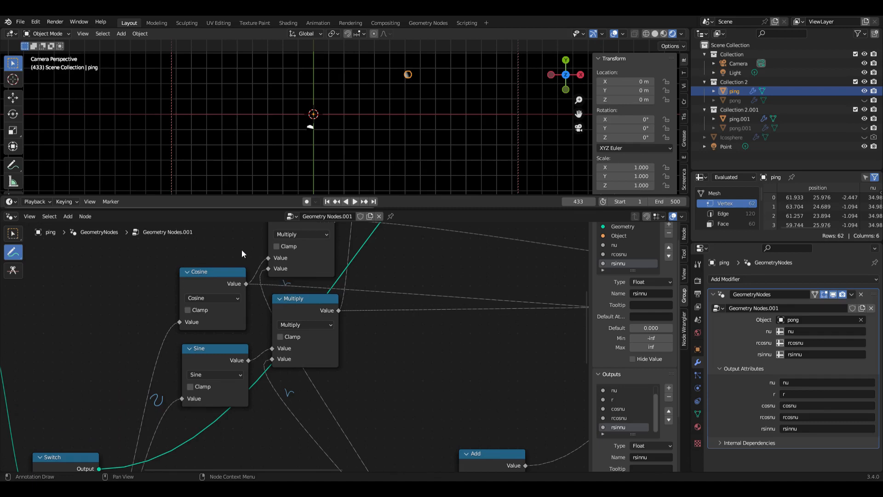
- Annotate the Cosine and Sine links into the Multiply nodes with cosν and sinν
{"action": "left_click_drag", "start_coordinate": [254, 248], "coordinate": [260, 247]}
{"action": "left_click_drag", "start_coordinate": [260, 330], "coordinate": [267, 328]}
{"action": "scroll", "coordinate": [304, 321], "scroll_direction": "up", "scroll_amount": 10}
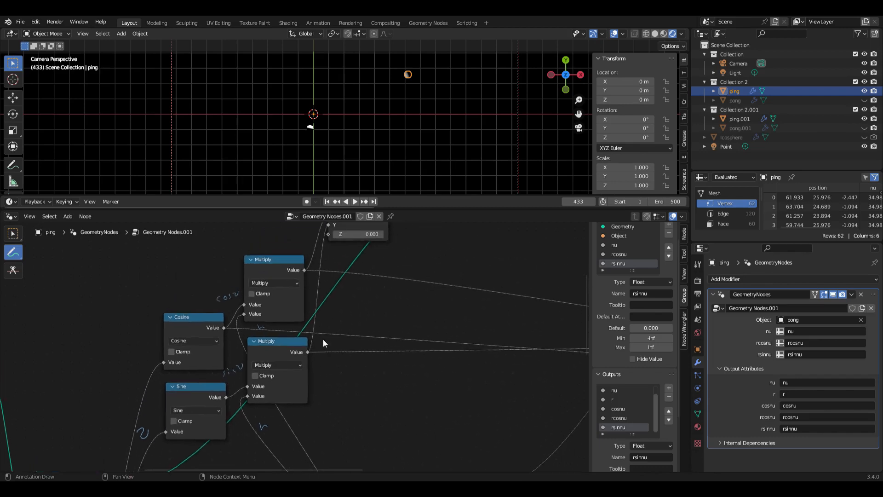
{"action": "scroll", "coordinate": [323, 338], "scroll_direction": "right", "scroll_amount": 6}
{"action": "scroll", "coordinate": [341, 258], "scroll_direction": "left", "scroll_amount": 2}
- Annotate the float Switch node's output with ν, and the two inputs of the Add node beside dnu with ν and dν
{"action": "scroll", "coordinate": [410, 305], "scroll_direction": "down", "scroll_amount": 8}
{"action": "scroll", "coordinate": [410, 324], "scroll_direction": "down", "scroll_amount": 5}
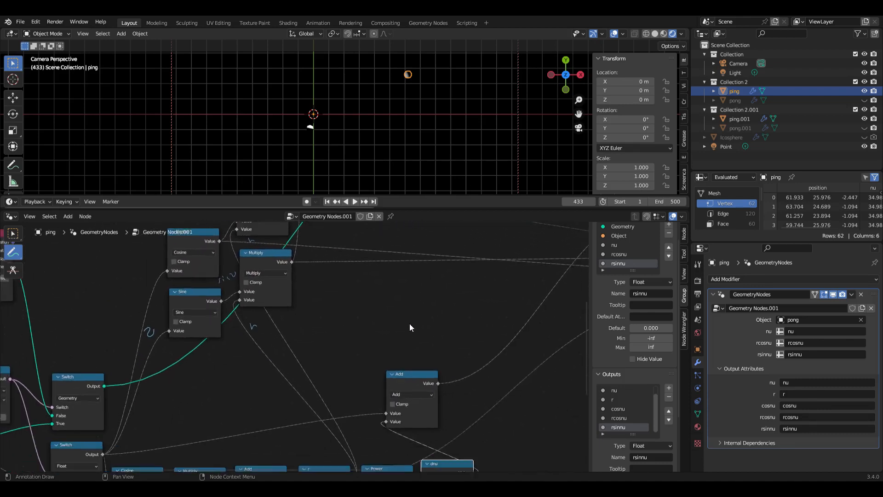
{"action": "scroll", "coordinate": [411, 326], "scroll_direction": "left", "scroll_amount": 12}
{"action": "scroll", "coordinate": [276, 317], "scroll_direction": "down", "scroll_amount": 3}
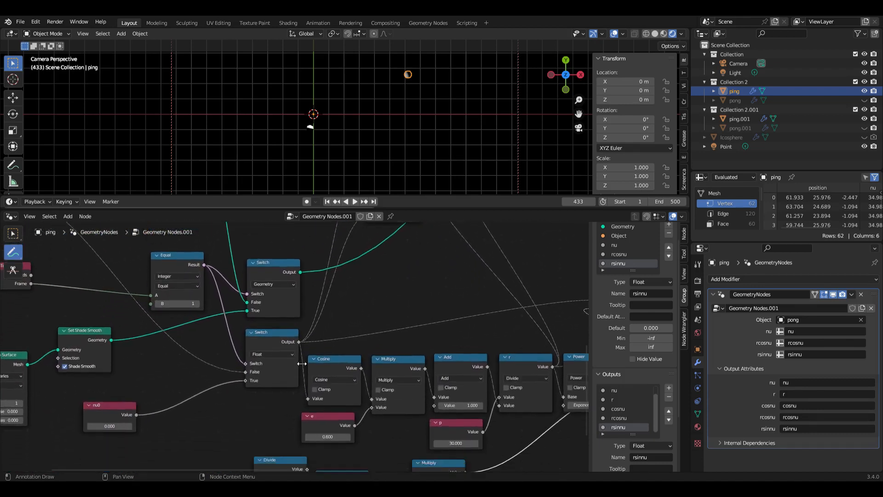
{"action": "left_click_drag", "start_coordinate": [299, 305], "coordinate": [307, 306]}
{"action": "scroll", "coordinate": [325, 324], "scroll_direction": "up", "scroll_amount": 3}
{"action": "scroll", "coordinate": [317, 329], "scroll_direction": "right", "scroll_amount": 12}
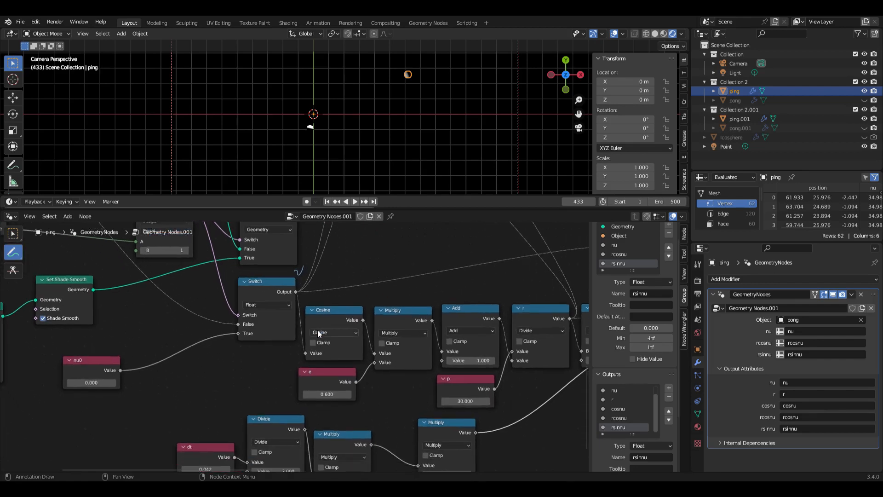
{"action": "scroll", "coordinate": [360, 330], "scroll_direction": "right", "scroll_amount": 2}
{"action": "left_click_drag", "start_coordinate": [340, 327], "coordinate": [346, 335]}
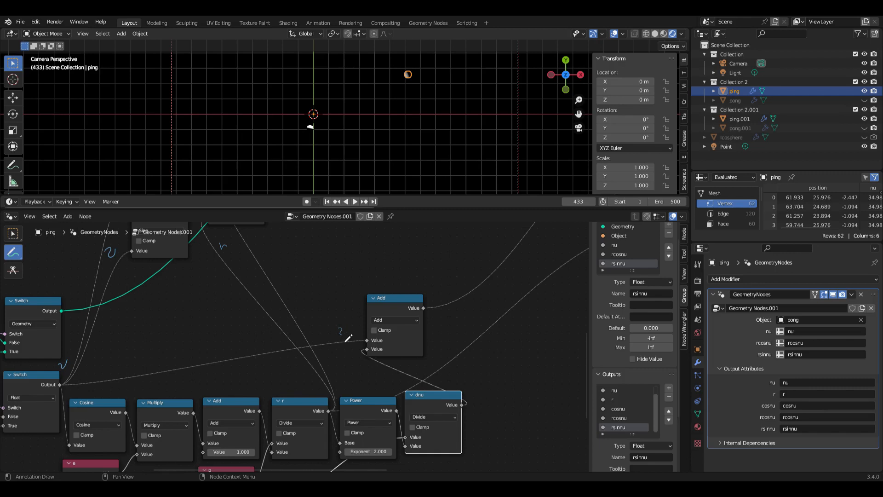
{"action": "left_click_drag", "start_coordinate": [353, 368], "coordinate": [367, 371]}
- Write cosν, ecosν and 1+ecosν above the lower row's Cosine, Multiply and Add nodes
{"action": "middle_click_drag", "start_coordinate": [327, 393], "coordinate": [485, 306]}
{"action": "scroll", "coordinate": [483, 306], "scroll_direction": "up", "scroll_amount": 2}
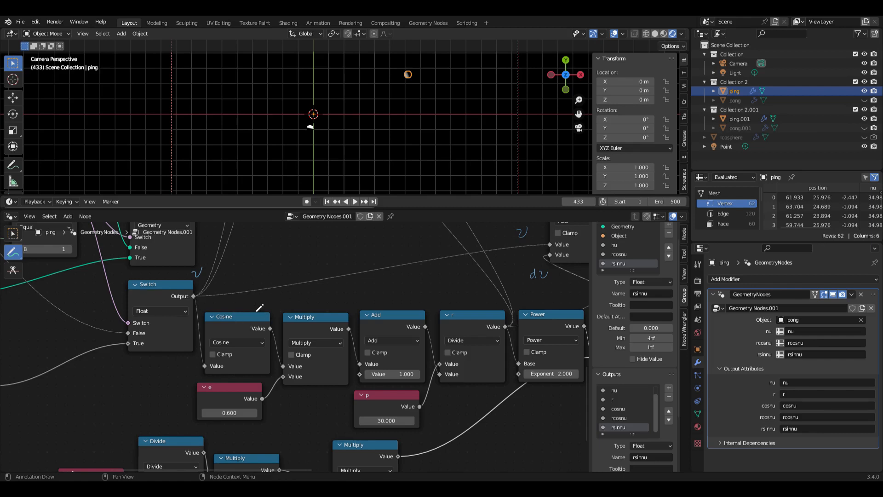
{"action": "left_click_drag", "start_coordinate": [276, 301], "coordinate": [281, 300]}
{"action": "left_click_drag", "start_coordinate": [310, 304], "coordinate": [389, 303]}
{"action": "left_click_drag", "start_coordinate": [427, 296], "coordinate": [435, 294]}
- Draw a line down from the r Divide node and write the formula p/(1-ecosν) = r at its end
{"action": "scroll", "coordinate": [467, 399], "scroll_direction": "up", "scroll_amount": 1}
{"action": "middle_click_drag", "start_coordinate": [467, 400], "coordinate": [367, 341]}
{"action": "left_click_drag", "start_coordinate": [387, 329], "coordinate": [407, 378]}
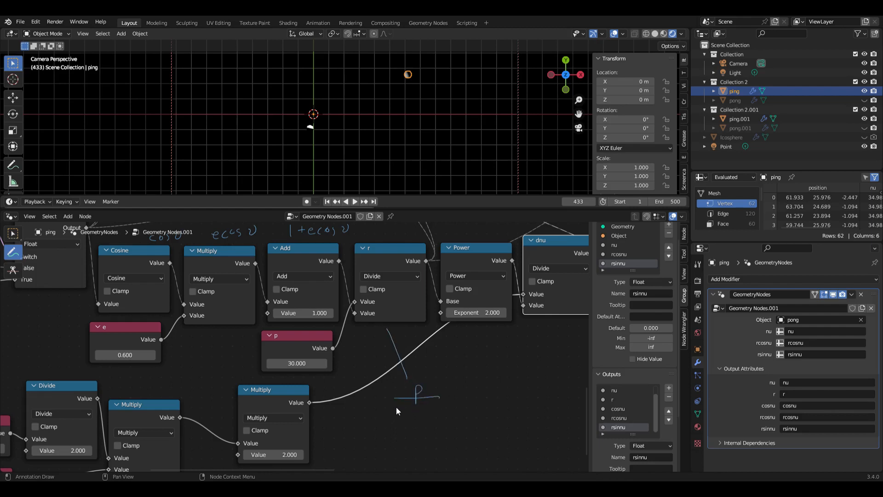
{"action": "left_click_drag", "start_coordinate": [431, 409], "coordinate": [429, 416]}
{"action": "mouse_move", "coordinate": [438, 409]}
{"action": "left_mouse_down"}
{"action": "mouse_move", "coordinate": [456, 415]}
{"action": "mouse_move", "coordinate": [496, 399]}
{"action": "left_mouse_up"}
- Write dA = dt/2 h below the dt and h branch, and dν = 2/r² dA below the following Multiply node
{"action": "middle_click_drag", "start_coordinate": [405, 425], "coordinate": [529, 364]}
{"action": "middle_click_drag", "start_coordinate": [266, 375], "coordinate": [361, 344]}
{"action": "scroll", "coordinate": [180, 334], "scroll_direction": "up", "scroll_amount": 1}
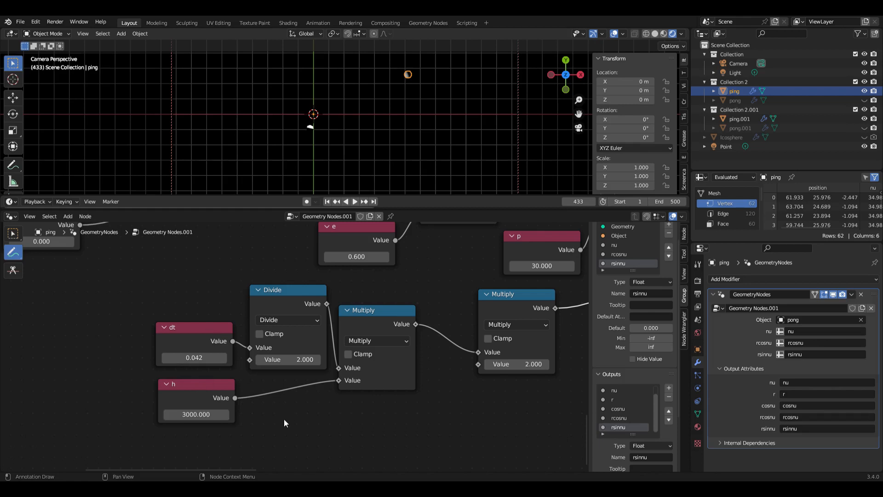
{"action": "mouse_move", "coordinate": [284, 420]}
{"action": "left_mouse_down"}
{"action": "mouse_move", "coordinate": [286, 427]}
{"action": "mouse_move", "coordinate": [299, 411]}
{"action": "mouse_move", "coordinate": [305, 425]}
{"action": "left_mouse_up"}
{"action": "left_click_drag", "start_coordinate": [293, 418], "coordinate": [322, 416]}
{"action": "left_click_drag", "start_coordinate": [356, 419], "coordinate": [357, 418]}
{"action": "left_click_drag", "start_coordinate": [349, 420], "coordinate": [404, 431]}
{"action": "left_click_drag", "start_coordinate": [479, 399], "coordinate": [519, 400]}
{"action": "mouse_move", "coordinate": [511, 406]}
{"action": "left_mouse_down"}
{"action": "mouse_move", "coordinate": [529, 400]}
{"action": "mouse_move", "coordinate": [535, 423]}
{"action": "mouse_move", "coordinate": [573, 408]}
{"action": "left_mouse_up"}
- Draw an arrow labelled r² beneath the link from the r Divide node to the Power node
{"action": "mouse_move", "coordinate": [580, 404]}
{"action": "middle_mouse_down"}
{"action": "mouse_move", "coordinate": [459, 451]}
{"action": "mouse_move", "coordinate": [445, 419]}
{"action": "middle_mouse_up"}
{"action": "scroll", "coordinate": [550, 396], "scroll_direction": "down", "scroll_amount": 3}
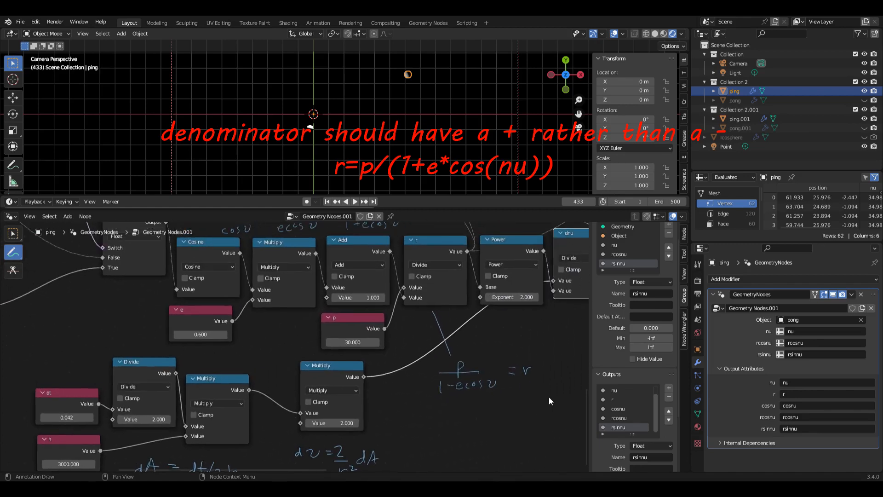
{"action": "middle_click_drag", "start_coordinate": [550, 397], "coordinate": [542, 396]}
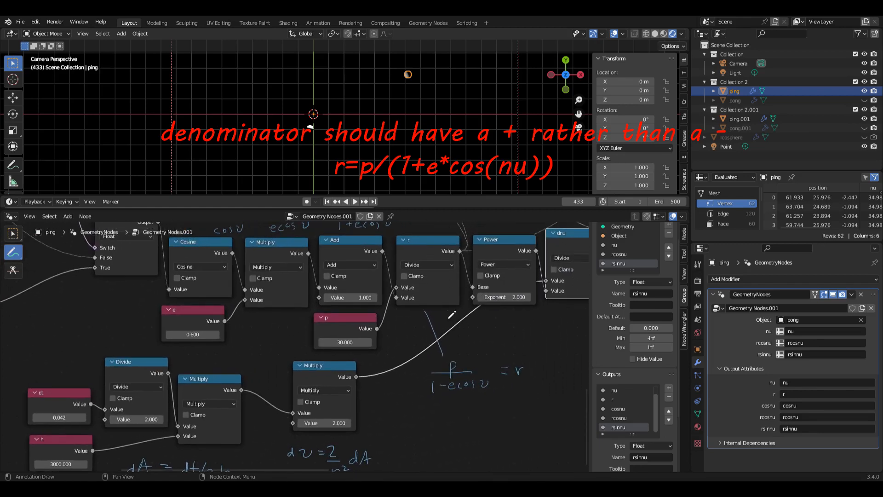
{"action": "left_click_drag", "start_coordinate": [448, 310], "coordinate": [510, 317]}
{"action": "scroll", "coordinate": [515, 322], "scroll_direction": "down", "scroll_amount": 1}
{"action": "middle_click_drag", "start_coordinate": [516, 322], "coordinate": [509, 288]}
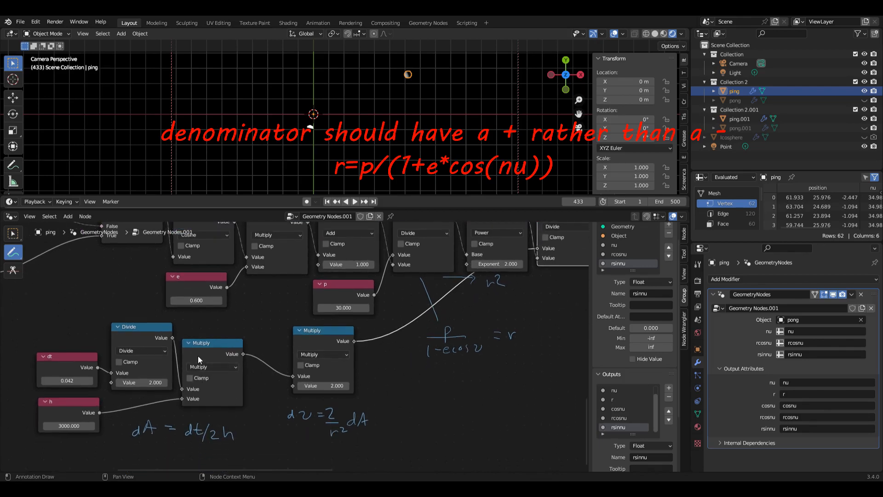
- Annotate the link between the two lower Multiply nodes and draw a line from the dν formula toward the dnu node
{"action": "left_click_drag", "start_coordinate": [258, 339], "coordinate": [265, 336]}
{"action": "mouse_move", "coordinate": [374, 411]}
{"action": "left_mouse_down"}
{"action": "mouse_move", "coordinate": [342, 404]}
{"action": "mouse_move", "coordinate": [340, 427]}
{"action": "mouse_move", "coordinate": [399, 405]}
{"action": "mouse_move", "coordinate": [405, 359]}
{"action": "mouse_move", "coordinate": [525, 279]}
{"action": "left_mouse_up"}
{"action": "mouse_move", "coordinate": [528, 277]}
{"action": "middle_mouse_down"}
{"action": "mouse_move", "coordinate": [495, 324]}
{"action": "mouse_move", "coordinate": [435, 347]}
{"action": "middle_mouse_up"}
{"action": "left_click_drag", "start_coordinate": [445, 360], "coordinate": [455, 368]}
- Write an annotation beginning with r above the output link of the Multiply node fed by Cosine
{"action": "middle_click_drag", "start_coordinate": [483, 324], "coordinate": [494, 356]}
{"action": "middle_click_drag", "start_coordinate": [456, 263], "coordinate": [500, 358]}
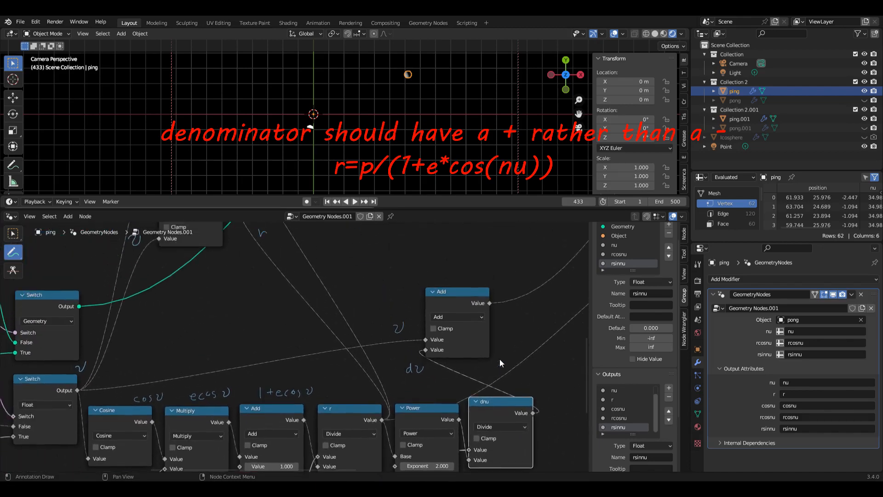
{"action": "middle_click_drag", "start_coordinate": [495, 278], "coordinate": [449, 351]}
{"action": "middle_click_drag", "start_coordinate": [570, 317], "coordinate": [503, 300]}
{"action": "scroll", "coordinate": [259, 342], "scroll_direction": "up", "scroll_amount": 1}
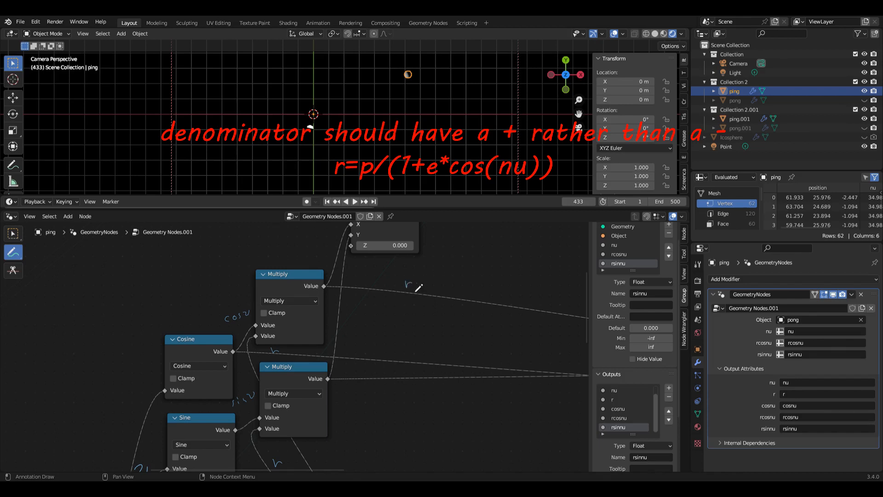
{"action": "left_click_drag", "start_coordinate": [427, 282], "coordinate": [428, 289]}
- Follow the annotated Multiply outputs through the chain of Capture Attribute nodes to the Group Output's sockets
{"action": "middle_click_drag", "start_coordinate": [508, 387], "coordinate": [432, 371]}
{"action": "middle_click_drag", "start_coordinate": [575, 359], "coordinate": [467, 357]}
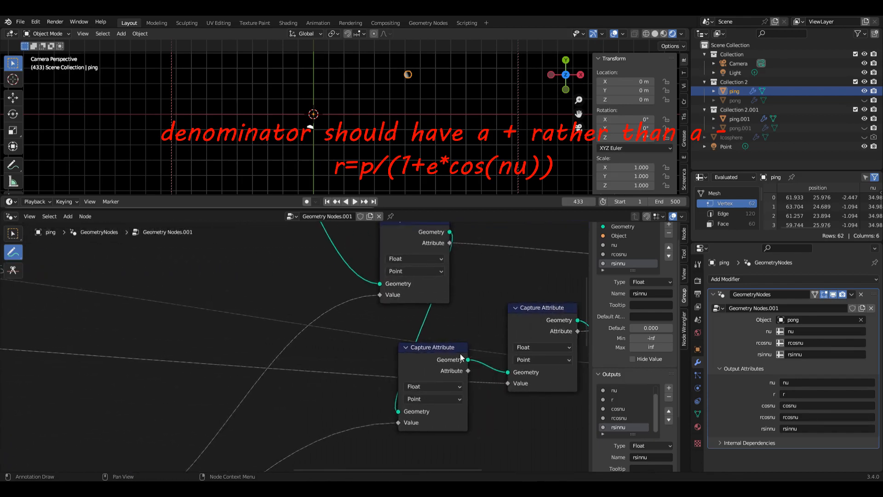
{"action": "middle_click_drag", "start_coordinate": [536, 354], "coordinate": [466, 354]}
{"action": "scroll", "coordinate": [454, 360], "scroll_direction": "down", "scroll_amount": 1}
{"action": "middle_click_drag", "start_coordinate": [575, 362], "coordinate": [410, 350]}
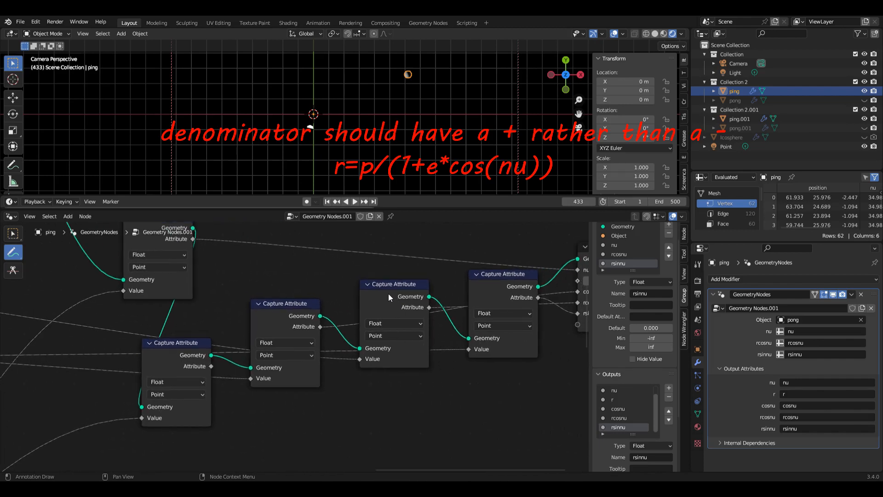
{"action": "scroll", "coordinate": [393, 295], "scroll_direction": "down", "scroll_amount": 1}
{"action": "middle_click_drag", "start_coordinate": [457, 289], "coordinate": [417, 300]}
{"action": "middle_click_drag", "start_coordinate": [579, 304], "coordinate": [476, 308]}
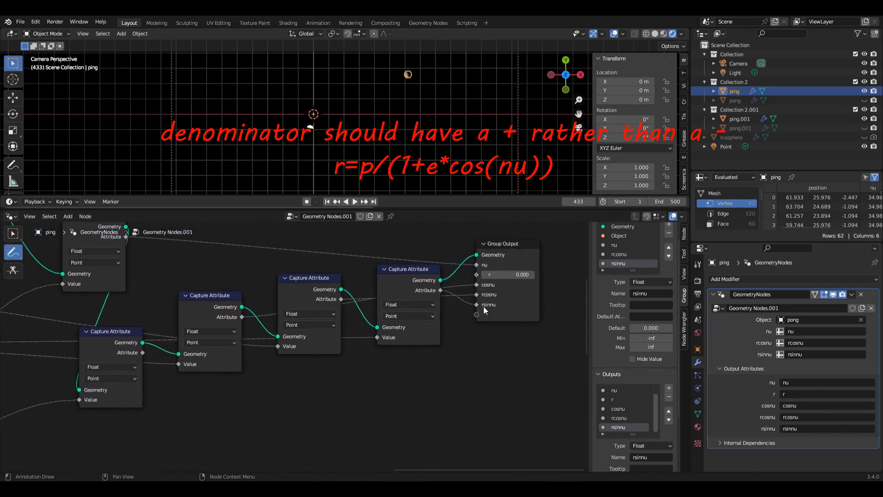
- Write the annotation r sin ν at the output link of the Multiply node fed by Sine
{"action": "middle_click_drag", "start_coordinate": [318, 353], "coordinate": [477, 351]}
{"action": "middle_click_drag", "start_coordinate": [277, 350], "coordinate": [381, 350]}
{"action": "scroll", "coordinate": [381, 350], "scroll_direction": "down", "scroll_amount": 1}
{"action": "middle_click_drag", "start_coordinate": [239, 354], "coordinate": [467, 351]}
{"action": "scroll", "coordinate": [359, 351], "scroll_direction": "down", "scroll_amount": 1}
{"action": "middle_click_drag", "start_coordinate": [249, 352], "coordinate": [369, 344]}
{"action": "scroll", "coordinate": [369, 344], "scroll_direction": "up", "scroll_amount": 1}
{"action": "left_click_drag", "start_coordinate": [357, 342], "coordinate": [363, 344]}
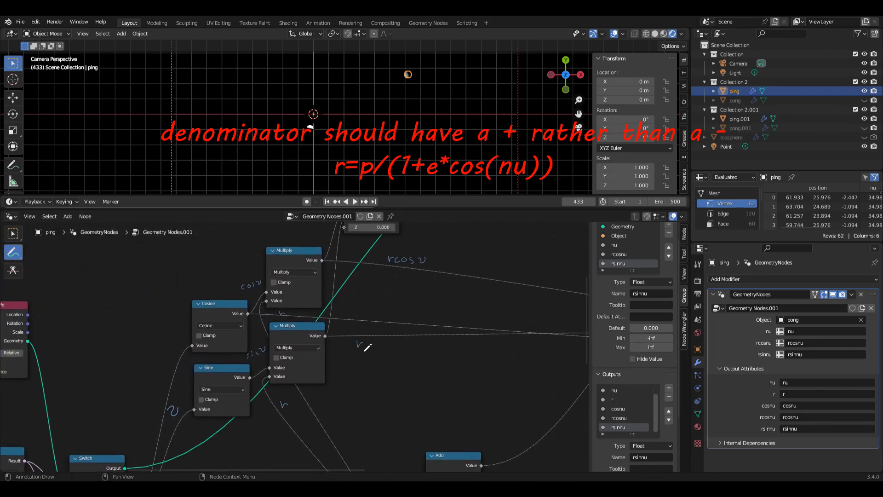
{"action": "left_click_drag", "start_coordinate": [405, 352], "coordinate": [414, 342]}
- Follow the r sin ν output through the Capture Attribute nodes to the Group Output, and review the annotated tree
{"action": "middle_click_drag", "start_coordinate": [502, 343], "coordinate": [328, 345]}
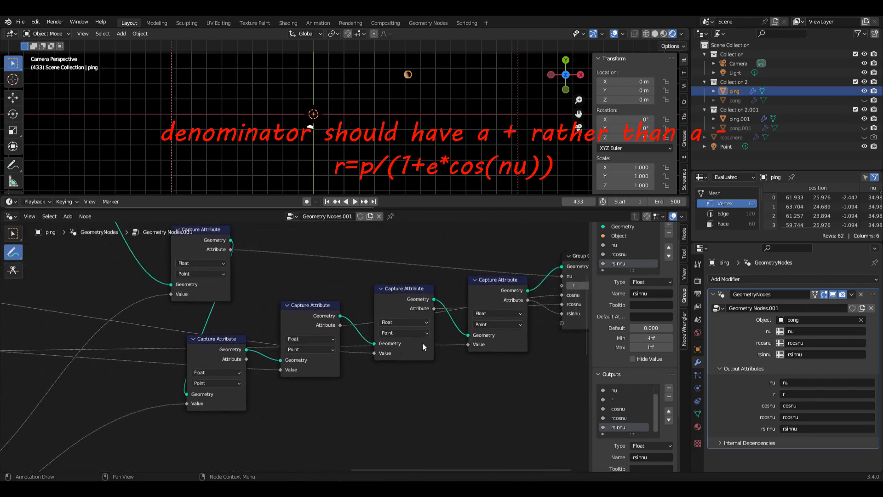
{"action": "middle_click_drag", "start_coordinate": [423, 346], "coordinate": [360, 345]}
{"action": "middle_click_drag", "start_coordinate": [470, 295], "coordinate": [434, 293]}
{"action": "scroll", "coordinate": [469, 319], "scroll_direction": "down", "scroll_amount": 1}
{"action": "middle_click_drag", "start_coordinate": [425, 342], "coordinate": [364, 367]}
{"action": "scroll", "coordinate": [423, 341], "scroll_direction": "down", "scroll_amount": 1}
{"action": "scroll", "coordinate": [423, 341], "scroll_direction": "down", "scroll_amount": 1}
{"action": "scroll", "coordinate": [424, 341], "scroll_direction": "down", "scroll_amount": 1}
{"action": "scroll", "coordinate": [424, 341], "scroll_direction": "down", "scroll_amount": 3}
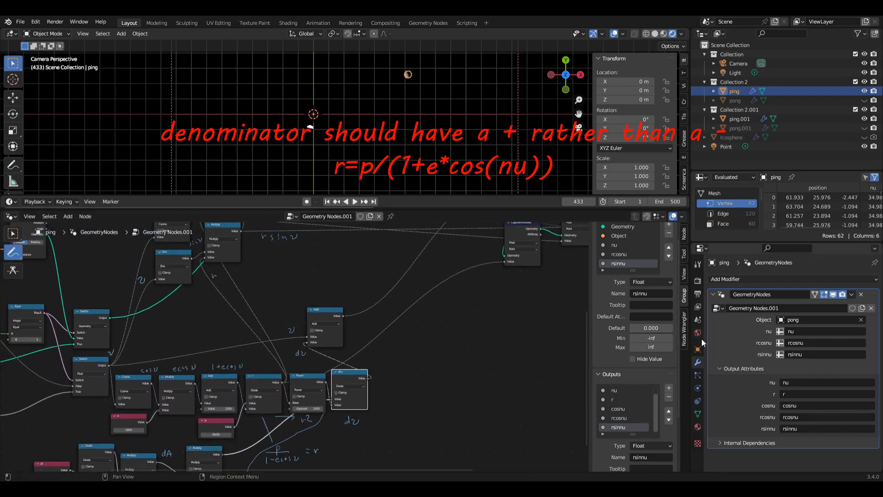
- Add small annotation marks beside the geometry Switch node and the Equal node driven by Scene Time
{"action": "scroll", "coordinate": [465, 379], "scroll_direction": "down", "scroll_amount": 3}
{"action": "mouse_move", "coordinate": [466, 379]}
{"action": "middle_mouse_down"}
{"action": "mouse_move", "coordinate": [492, 480]}
{"action": "mouse_move", "coordinate": [502, 391]}
{"action": "mouse_move", "coordinate": [446, 315]}
{"action": "mouse_move", "coordinate": [444, 252]}
{"action": "mouse_move", "coordinate": [435, 244]}
{"action": "middle_mouse_up"}
{"action": "scroll", "coordinate": [466, 377], "scroll_direction": "up", "scroll_amount": 2}
{"action": "scroll", "coordinate": [465, 377], "scroll_direction": "down", "scroll_amount": 2}
{"action": "scroll", "coordinate": [468, 377], "scroll_direction": "down", "scroll_amount": 1}
{"action": "scroll", "coordinate": [467, 376], "scroll_direction": "up", "scroll_amount": 3}
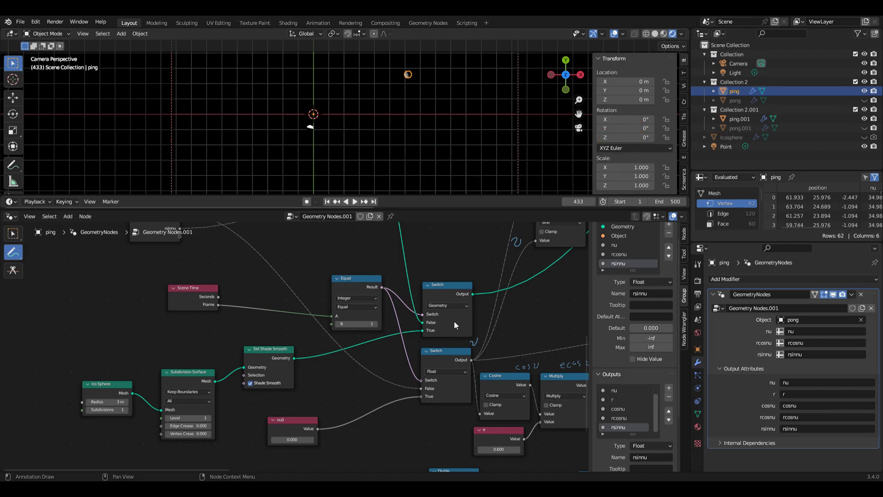
{"action": "left_click_drag", "start_coordinate": [478, 305], "coordinate": [477, 307]}
{"action": "left_click_drag", "start_coordinate": [332, 301], "coordinate": [328, 304]}
- Select ping.001 and examine the dt, h, e and p inputs and the Multiply and Divide chain in its node tree
{"action": "scroll", "coordinate": [442, 336], "scroll_direction": "down", "scroll_amount": 4}
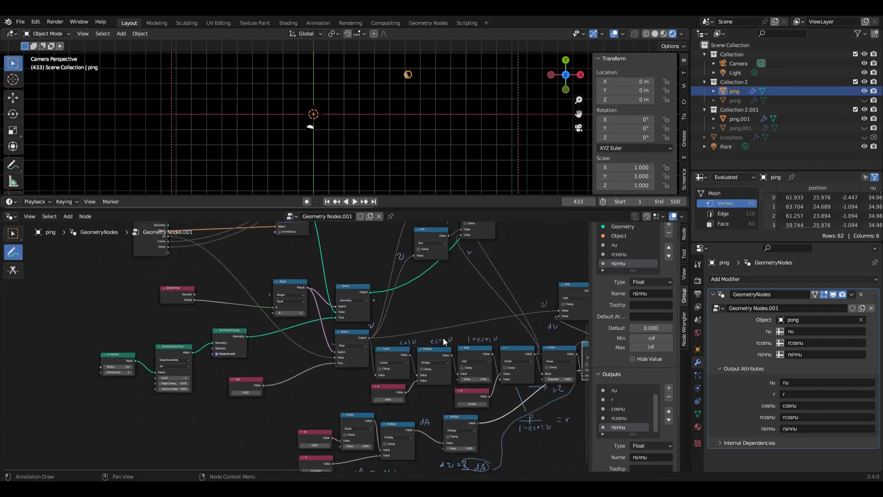
{"action": "scroll", "coordinate": [442, 336], "scroll_direction": "down", "scroll_amount": 3}
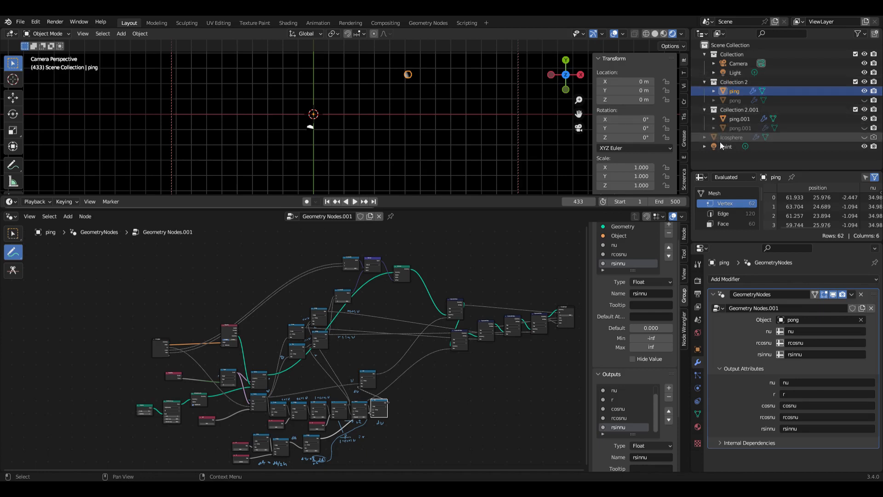
{"action": "left_click", "coordinate": [737, 121]}
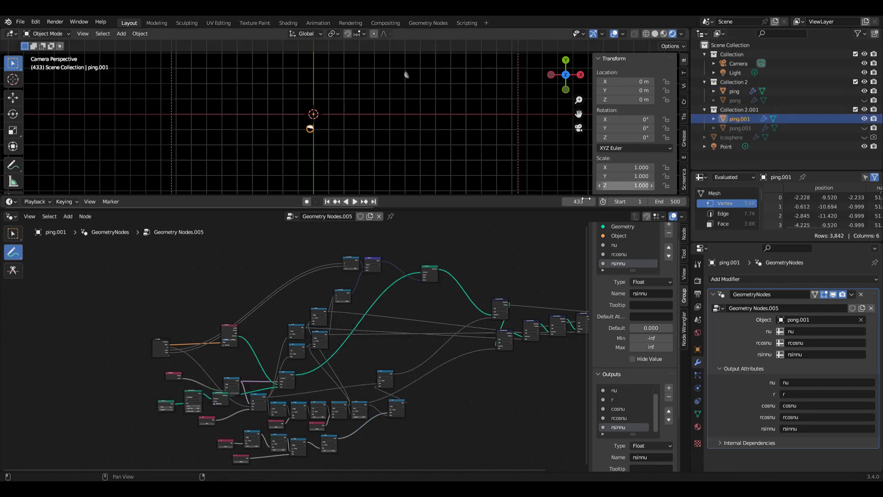
{"action": "scroll", "coordinate": [472, 259], "scroll_direction": "up", "scroll_amount": 5}
{"action": "scroll", "coordinate": [468, 269], "scroll_direction": "up", "scroll_amount": 5}
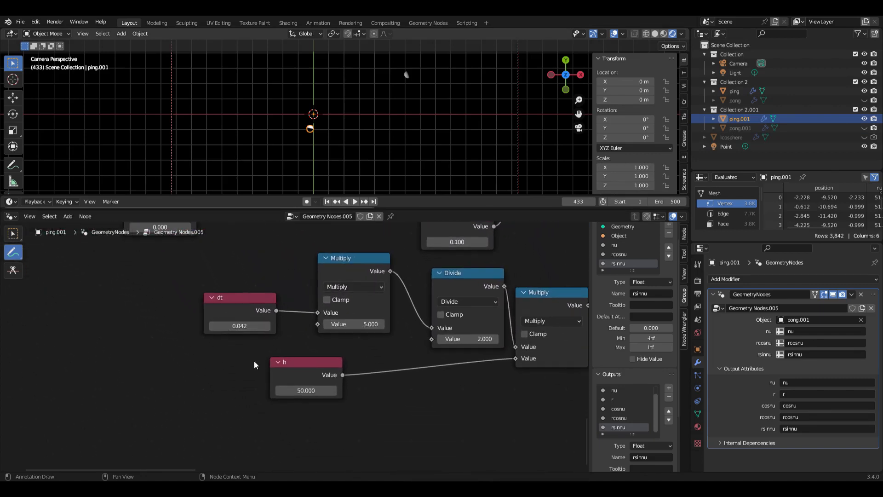
{"action": "scroll", "coordinate": [312, 385], "scroll_direction": "right", "scroll_amount": 5}
{"action": "scroll", "coordinate": [312, 385], "scroll_direction": "up", "scroll_amount": 3}
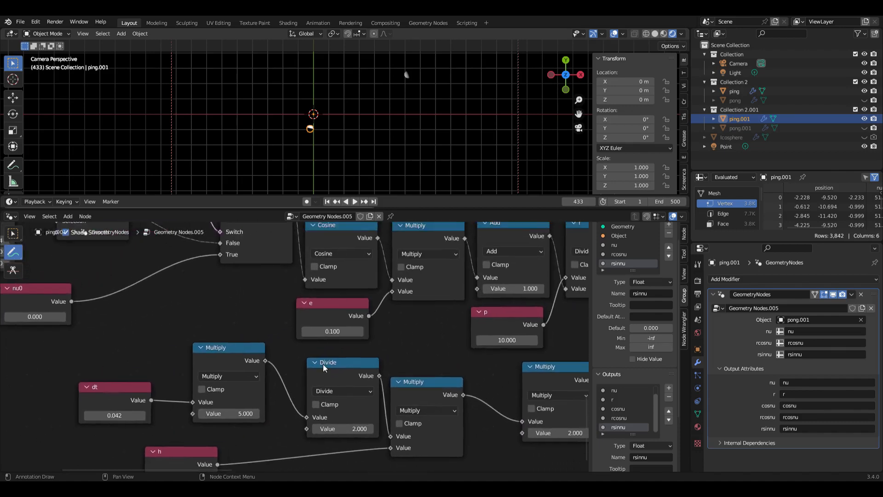
{"action": "scroll", "coordinate": [301, 340], "scroll_direction": "right", "scroll_amount": 6}
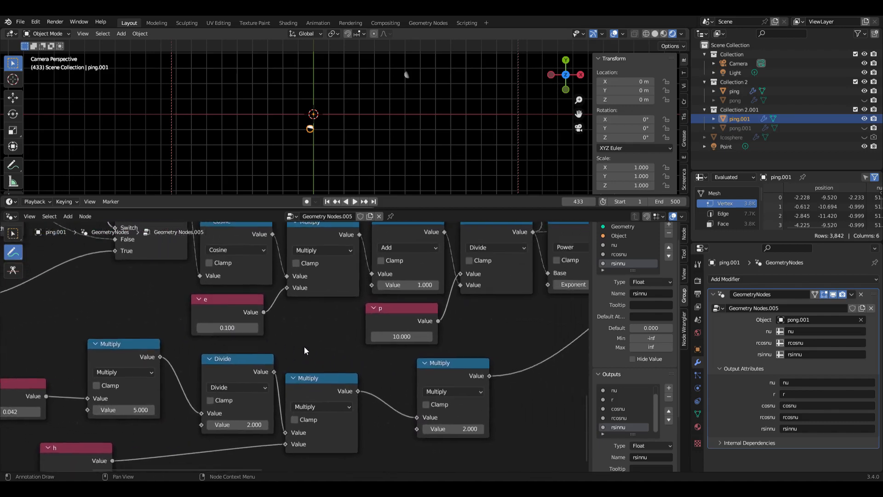
{"action": "scroll", "coordinate": [304, 346], "scroll_direction": "down", "scroll_amount": 1}
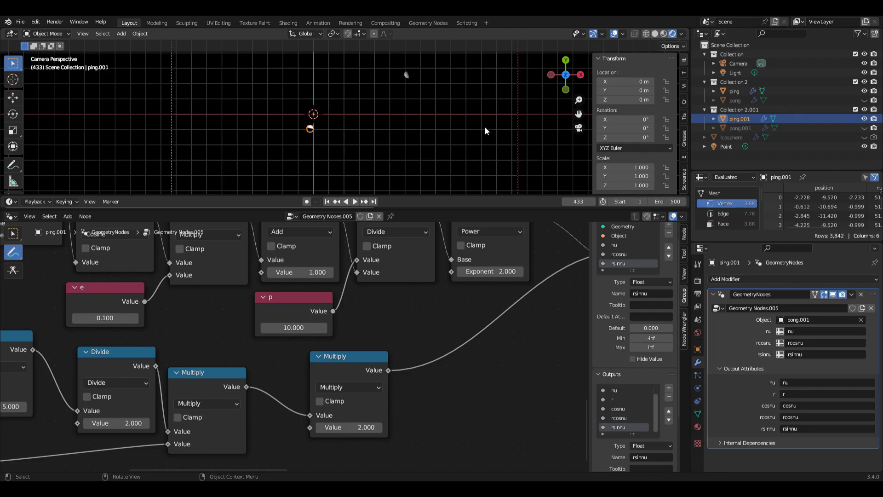
- Return to ping's node tree and compare its nu0, dt, h, e and p inputs with those of ping.001
{"action": "left_click", "coordinate": [733, 92]}
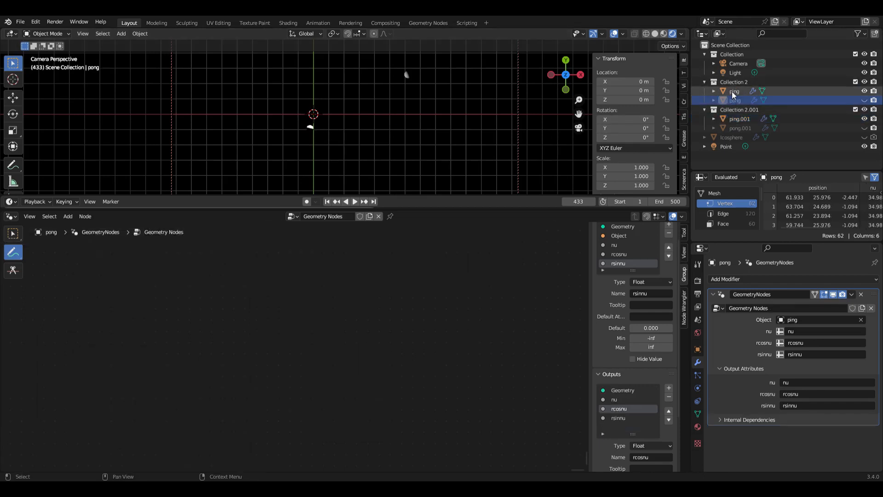
{"action": "middle_click_drag", "start_coordinate": [369, 288], "coordinate": [417, 256]}
{"action": "scroll", "coordinate": [428, 251], "scroll_direction": "down", "scroll_amount": 1}
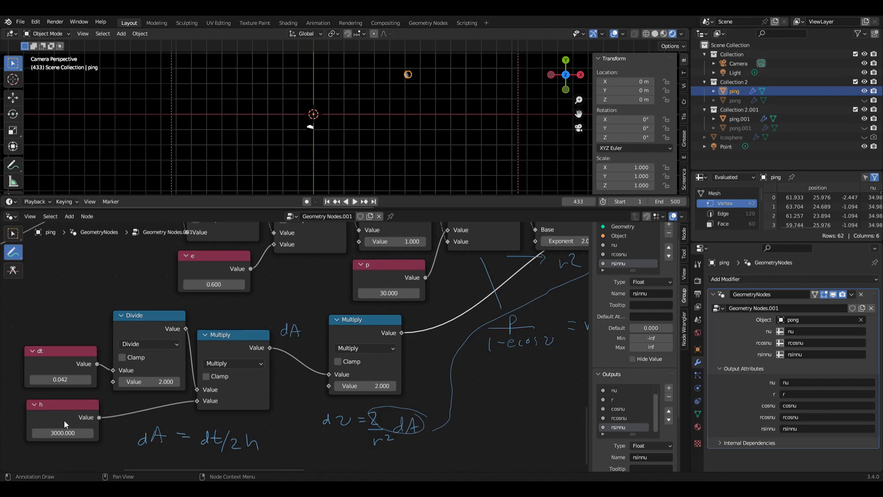
{"action": "scroll", "coordinate": [65, 421], "scroll_direction": "left", "scroll_amount": 5}
{"action": "scroll", "coordinate": [69, 418], "scroll_direction": "up", "scroll_amount": 2}
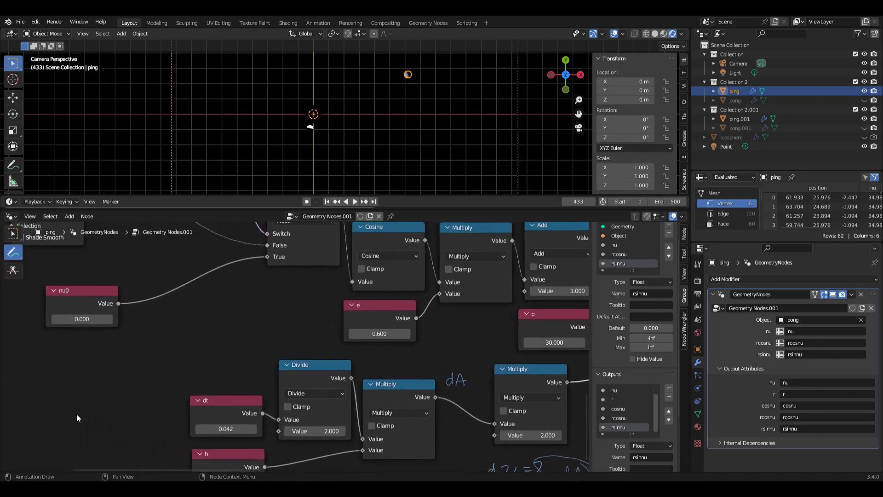
{"action": "scroll", "coordinate": [82, 411], "scroll_direction": "down", "scroll_amount": 5}
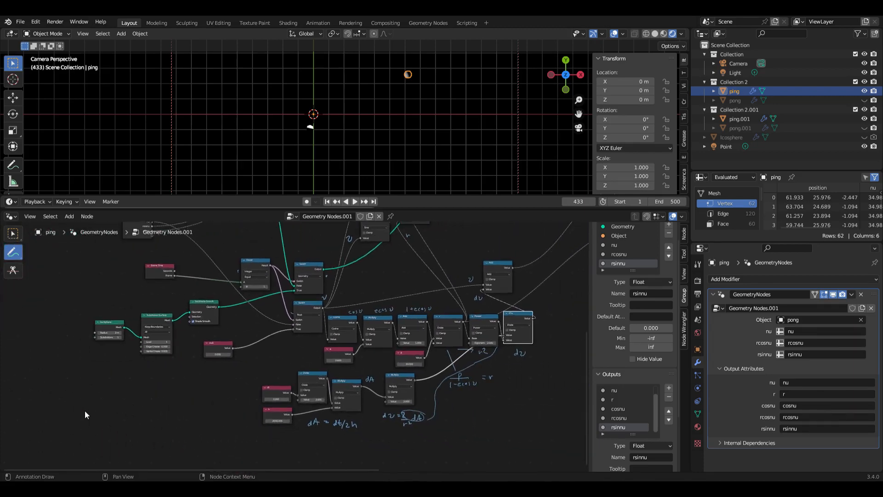
{"action": "scroll", "coordinate": [86, 410], "scroll_direction": "up", "scroll_amount": 1}
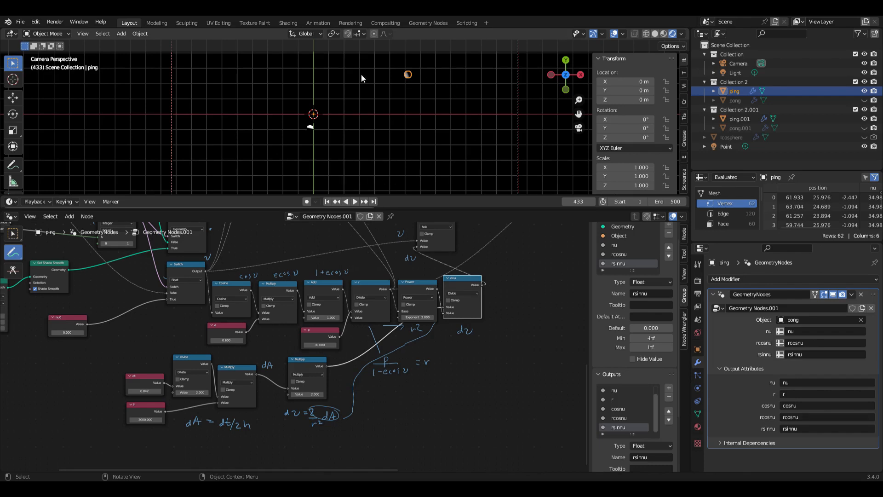
{"action": "scroll", "coordinate": [418, 177], "scroll_direction": "up", "scroll_amount": 3, "text": "shift"}
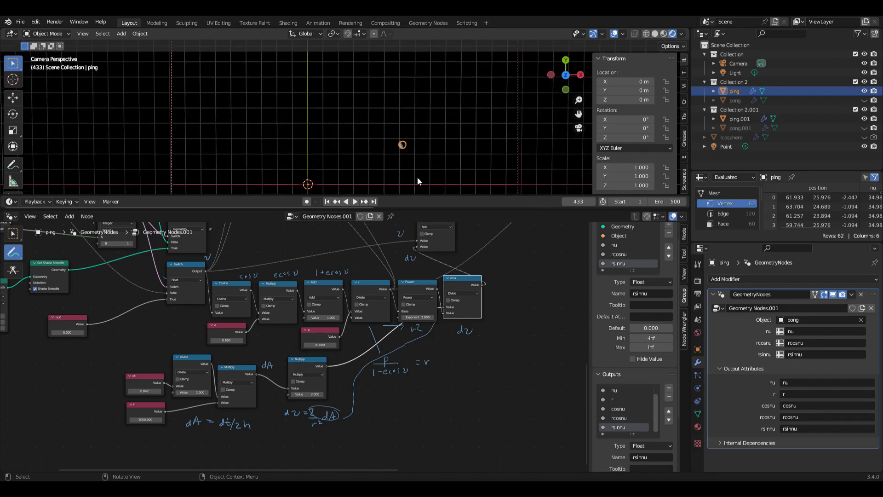